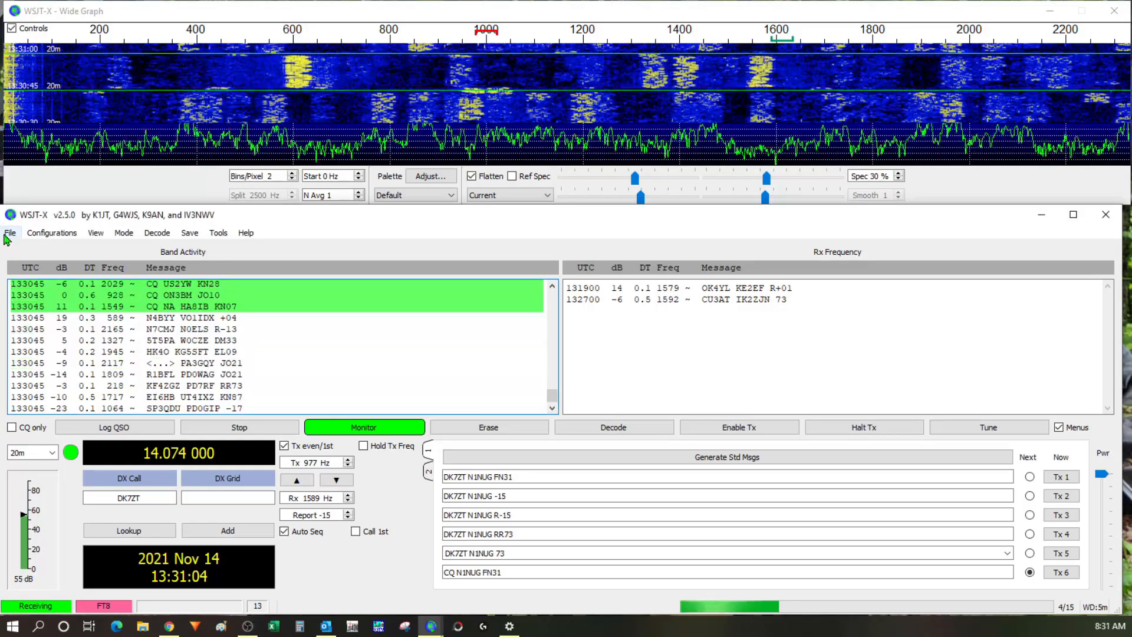
# - In WSJT-X Settings, set audio input to Microphone (USB Audio CODEC) and review the output devices
pyautogui.click(10, 232)
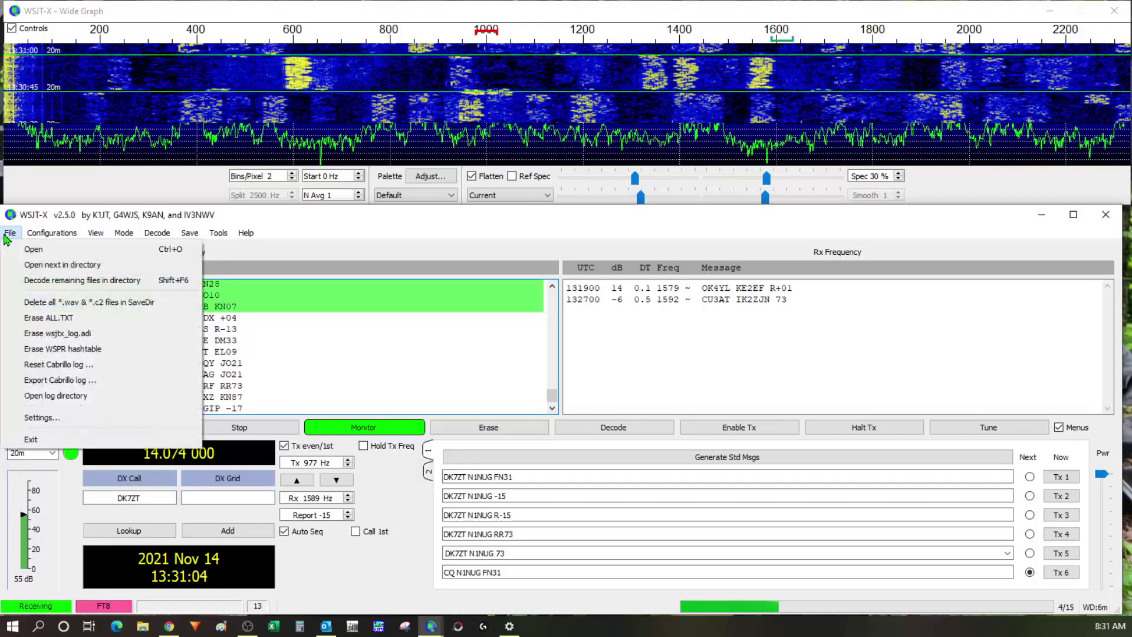
pyautogui.click(40, 418)
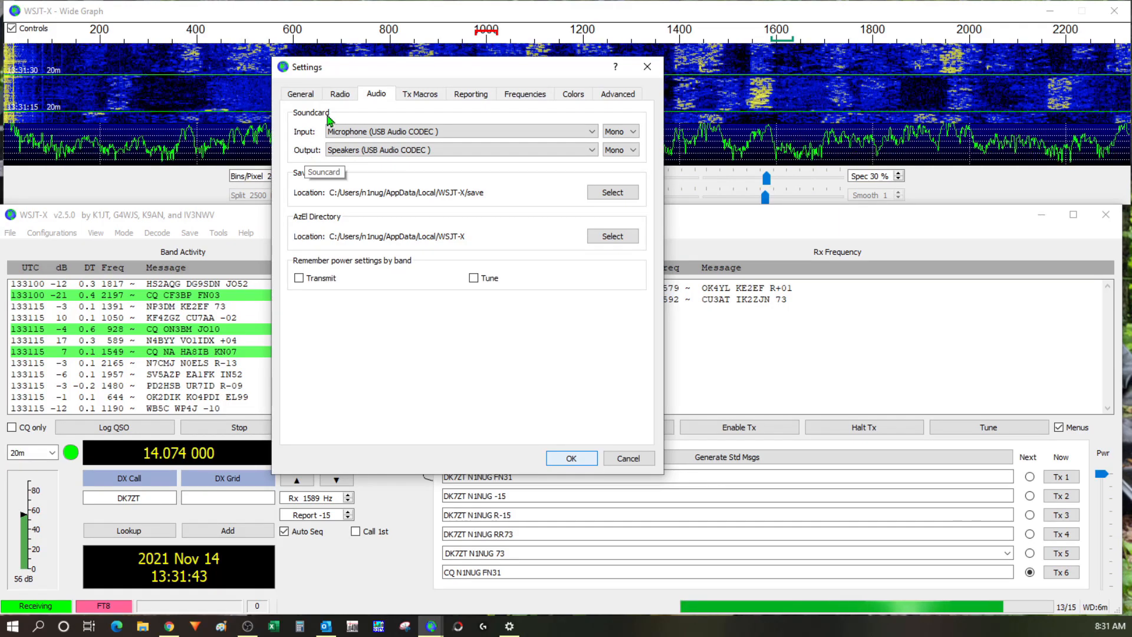
pyautogui.click(524, 130)
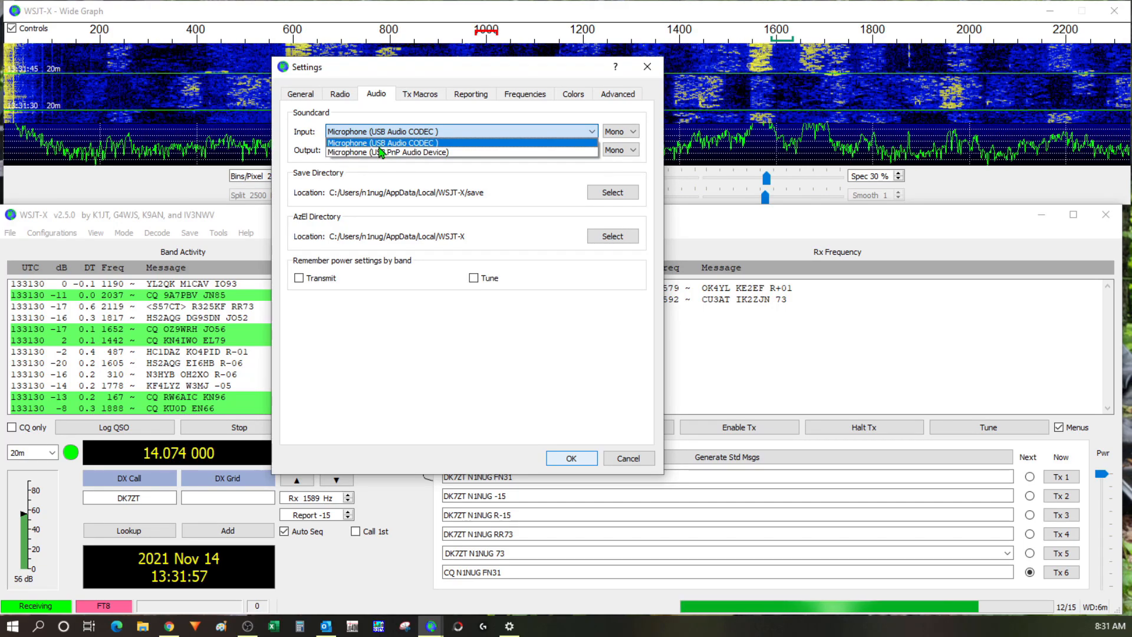
pyautogui.click(381, 144)
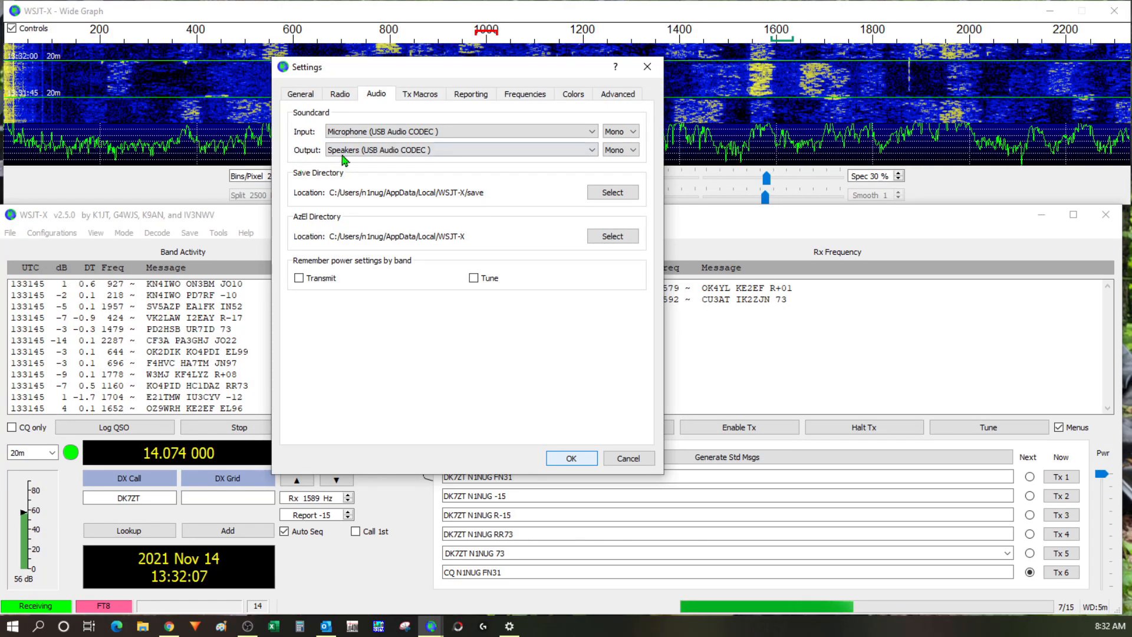
pyautogui.click(372, 150)
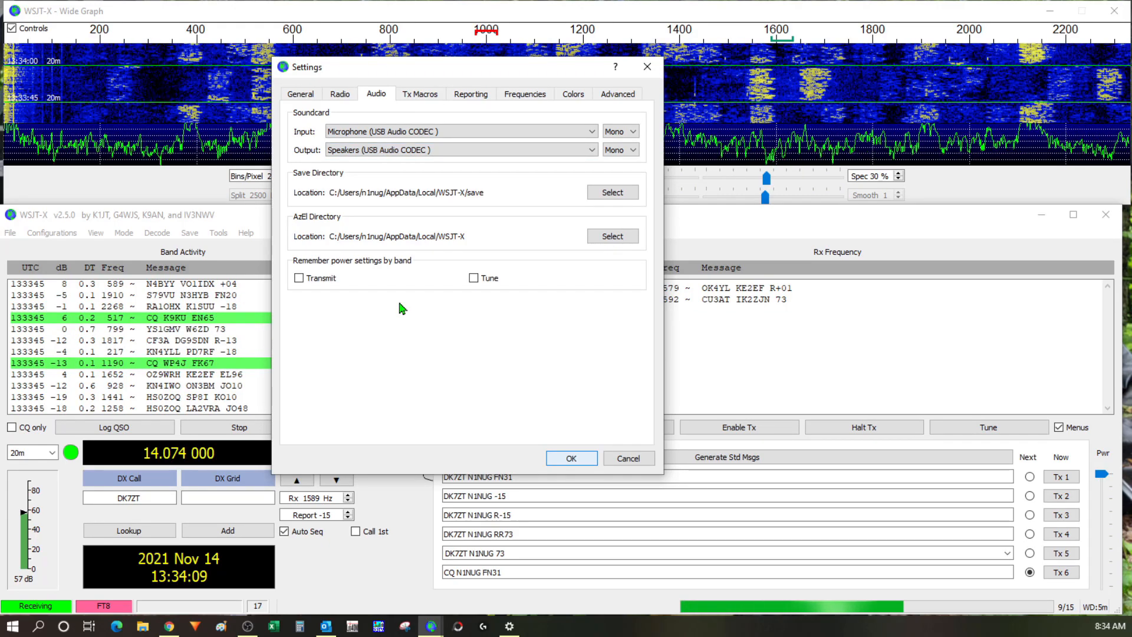
# - On the Radio tab, change the rig from Kenwood TS-440S to None, disabling CAT control
pyautogui.click(340, 95)
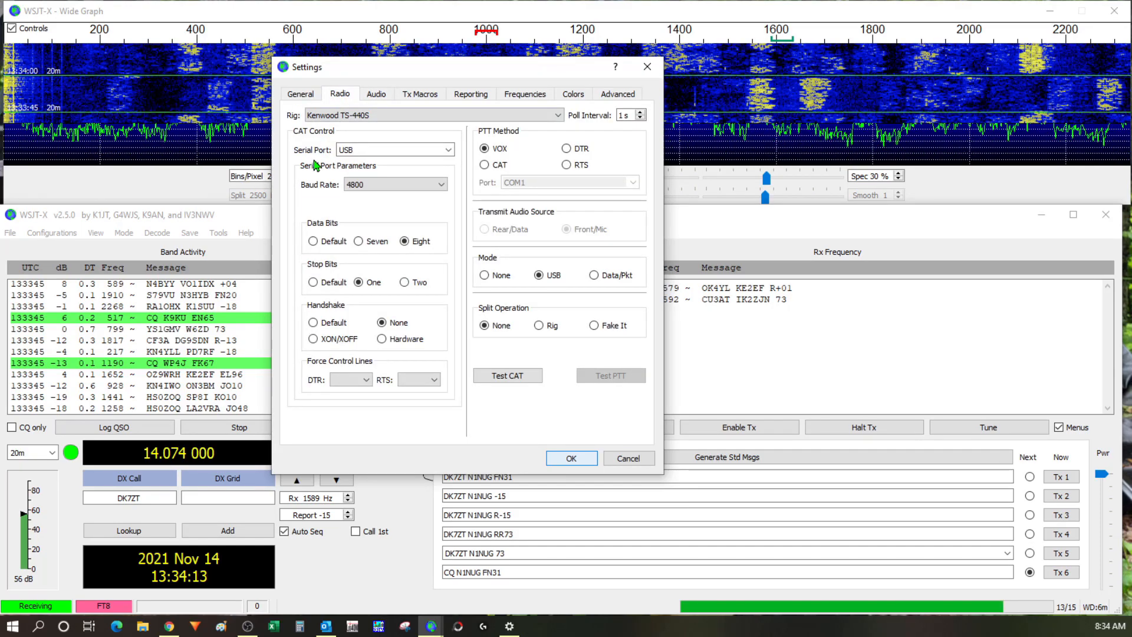
pyautogui.click(557, 115)
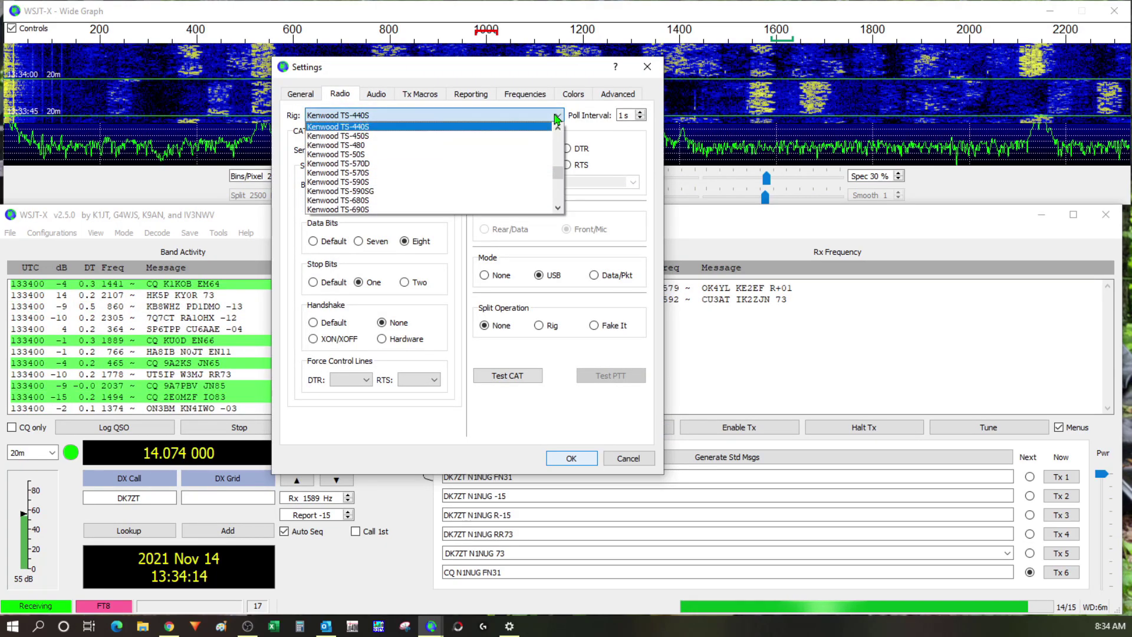
pyautogui.click(372, 127)
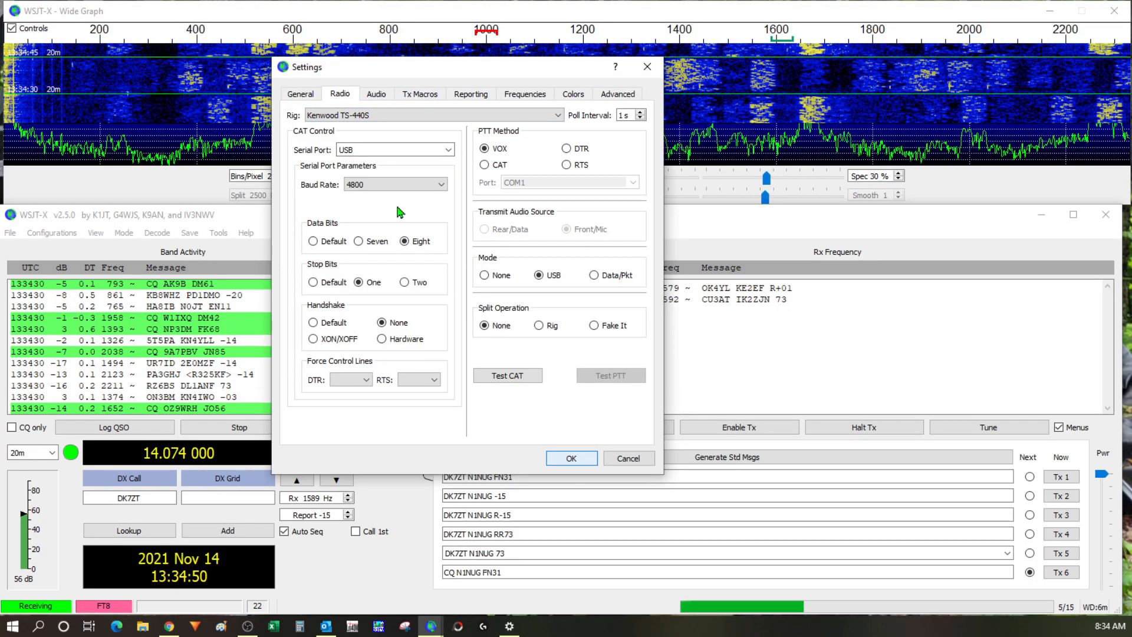
pyautogui.click(413, 120)
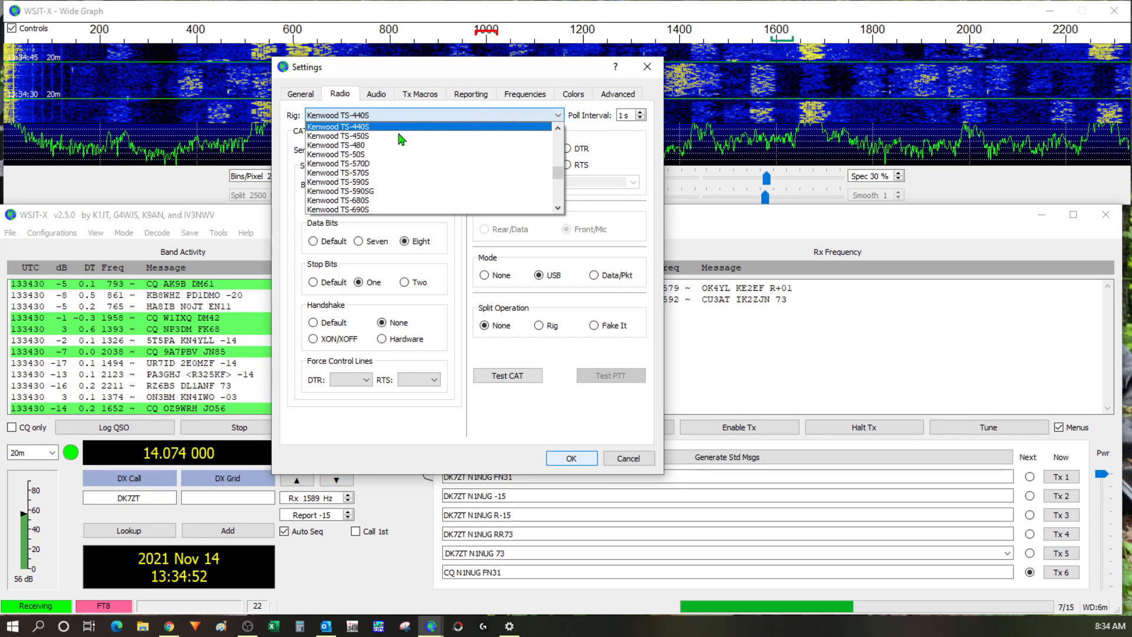
pyautogui.scroll(5, 358, 134)
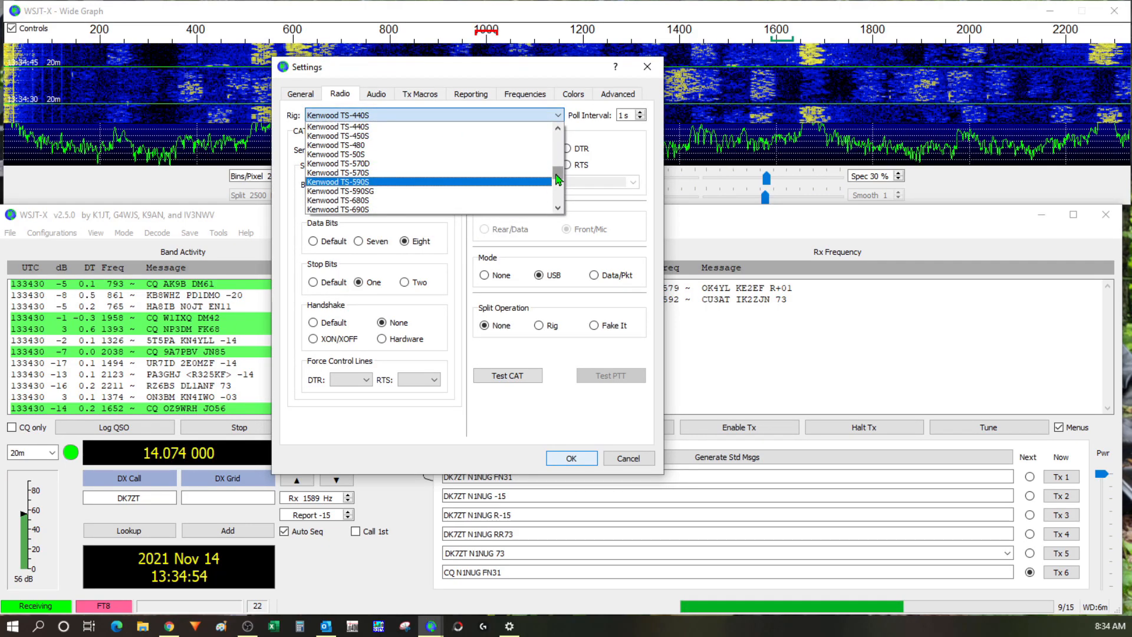
pyautogui.scroll(10, 346, 133)
pyautogui.click(335, 129)
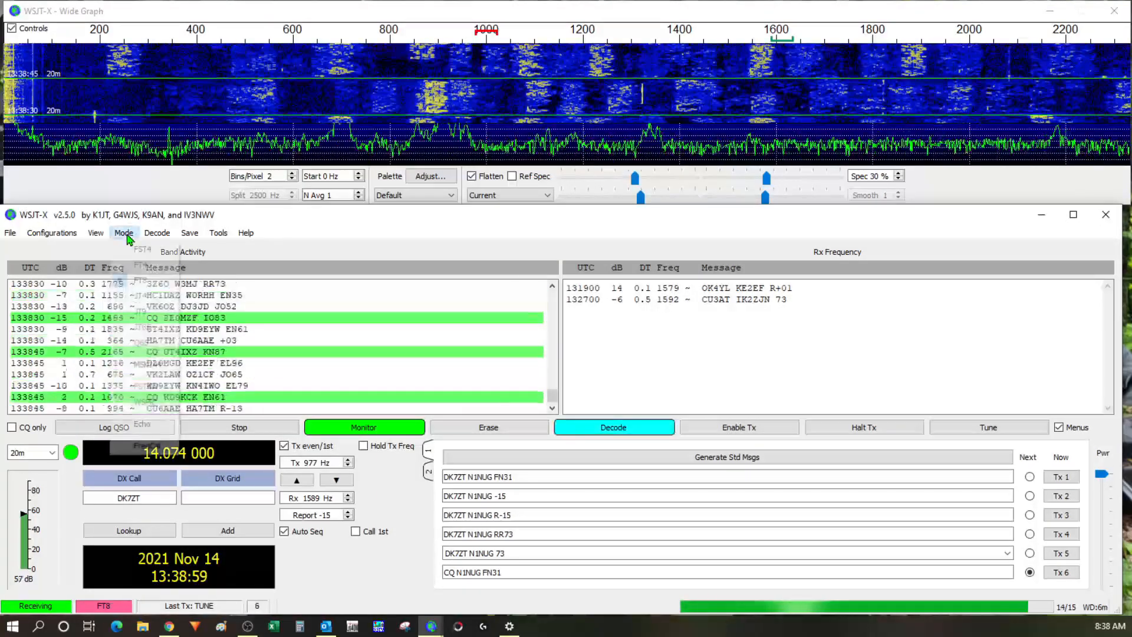
# - Confirm FT8 as the mode and check the band is 20m at 14.074 MHz
pyautogui.click(125, 232)
pyautogui.click(146, 284)
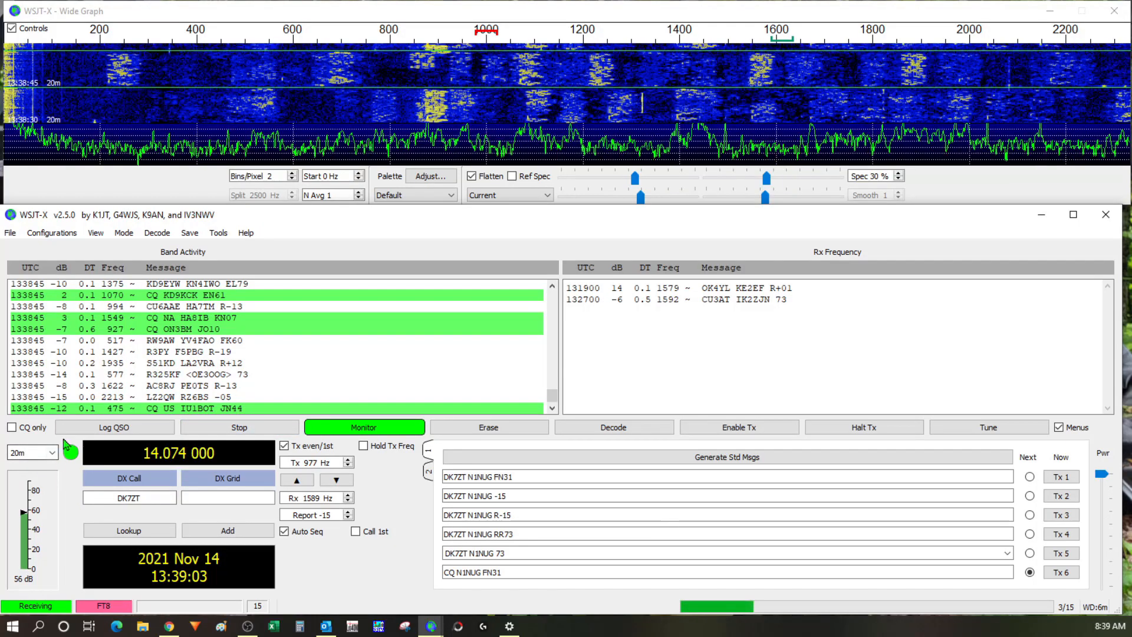
pyautogui.click(52, 453)
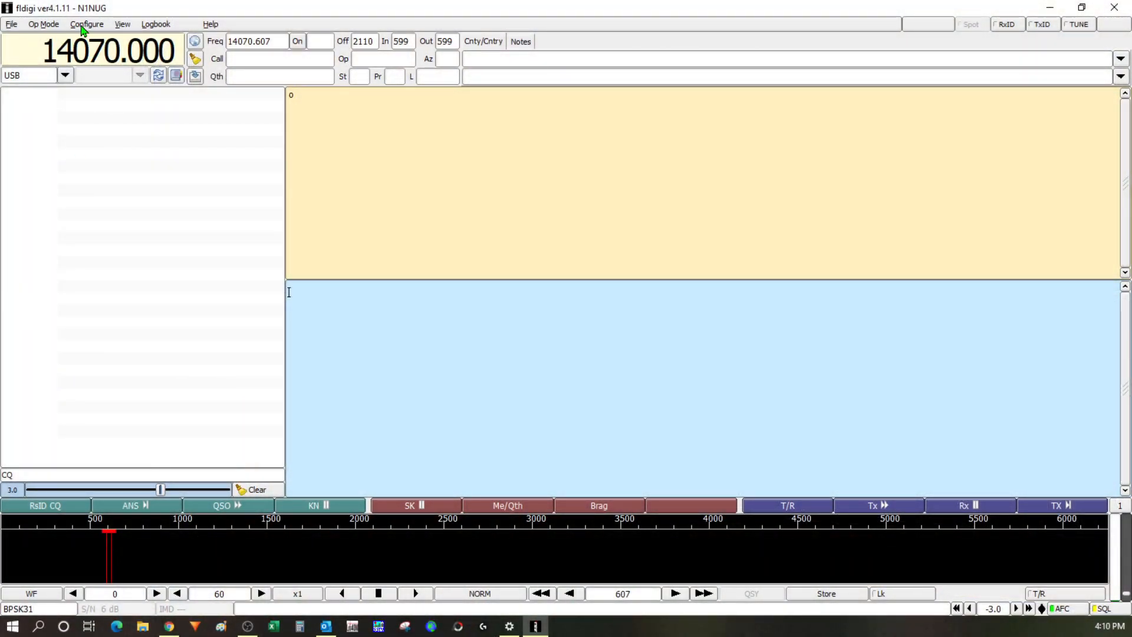
# - In fldigi's config dialog, go to the Soundcard device settings
pyautogui.click(85, 24)
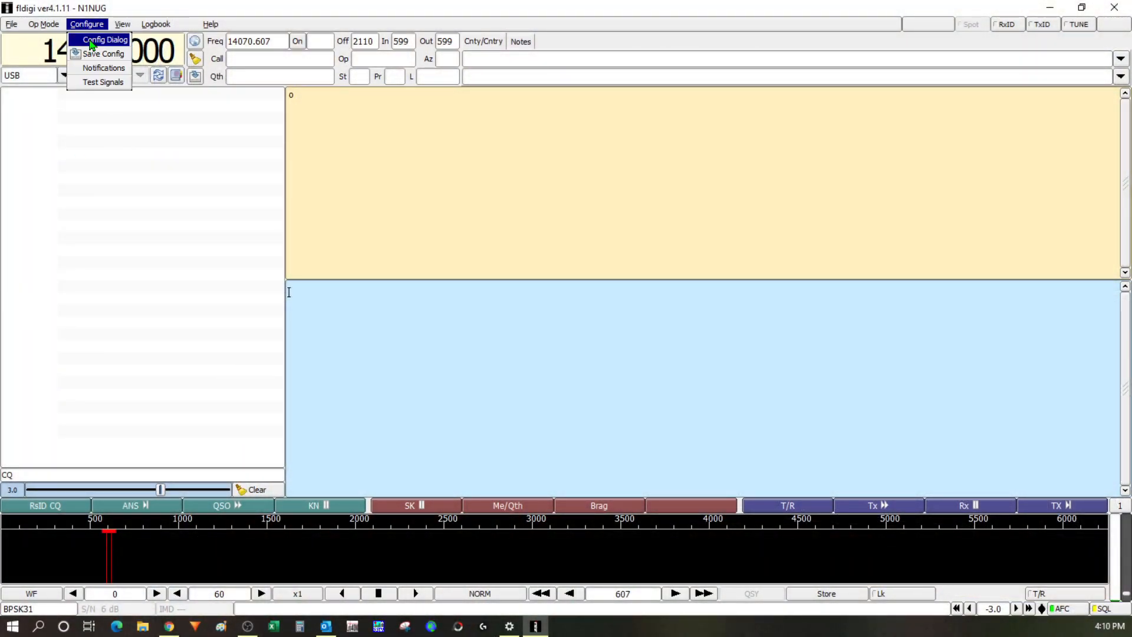
pyautogui.click(91, 42)
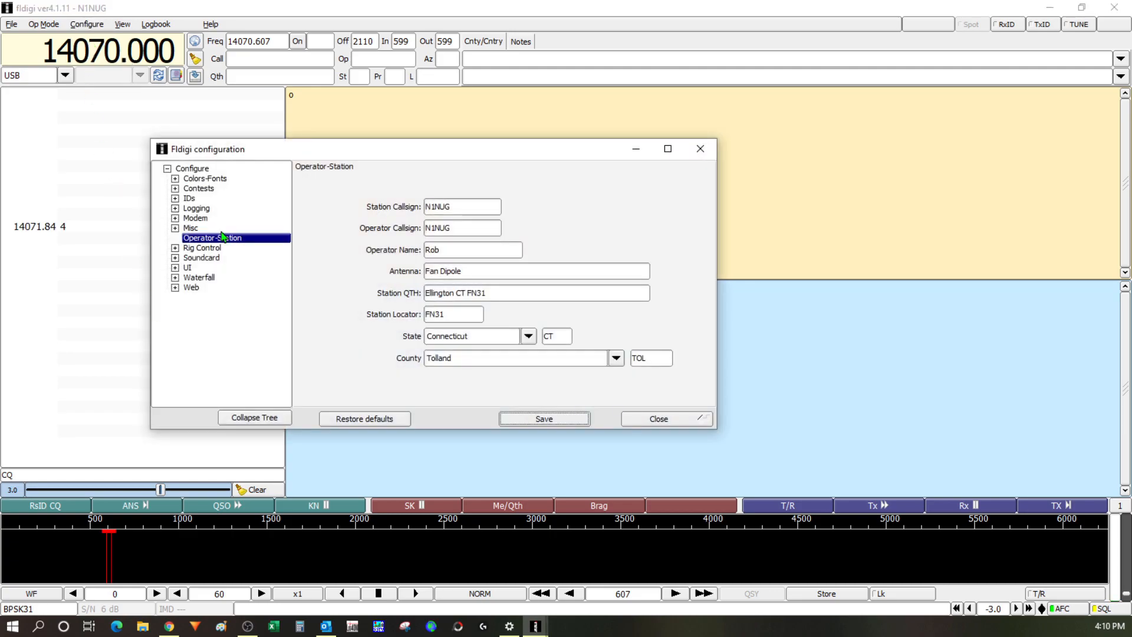
pyautogui.click(176, 258)
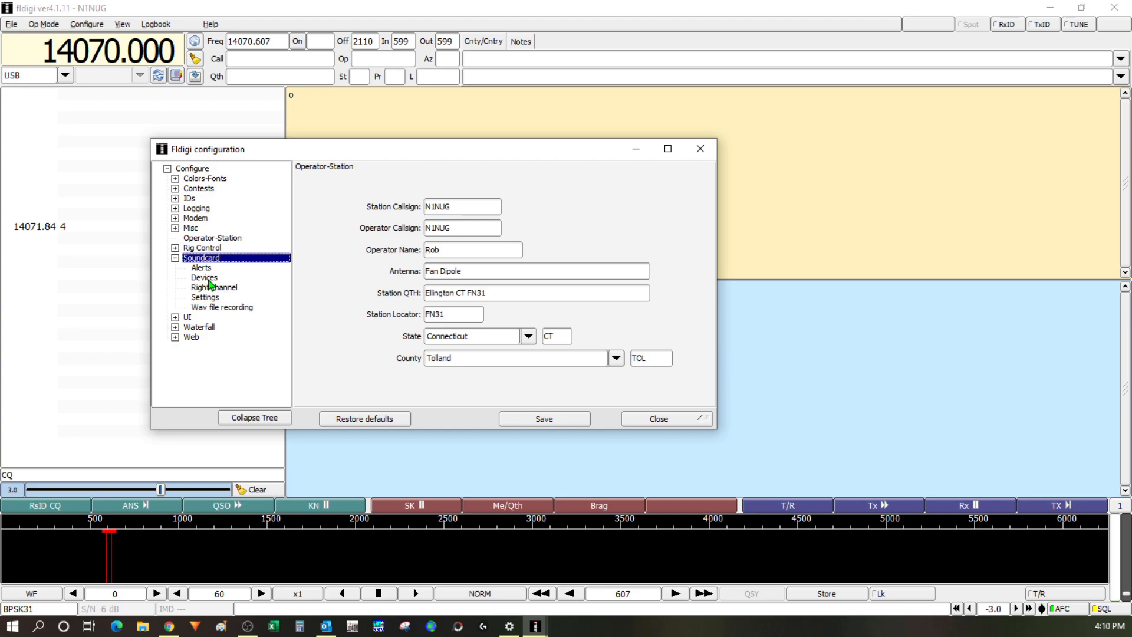
pyautogui.click(205, 278)
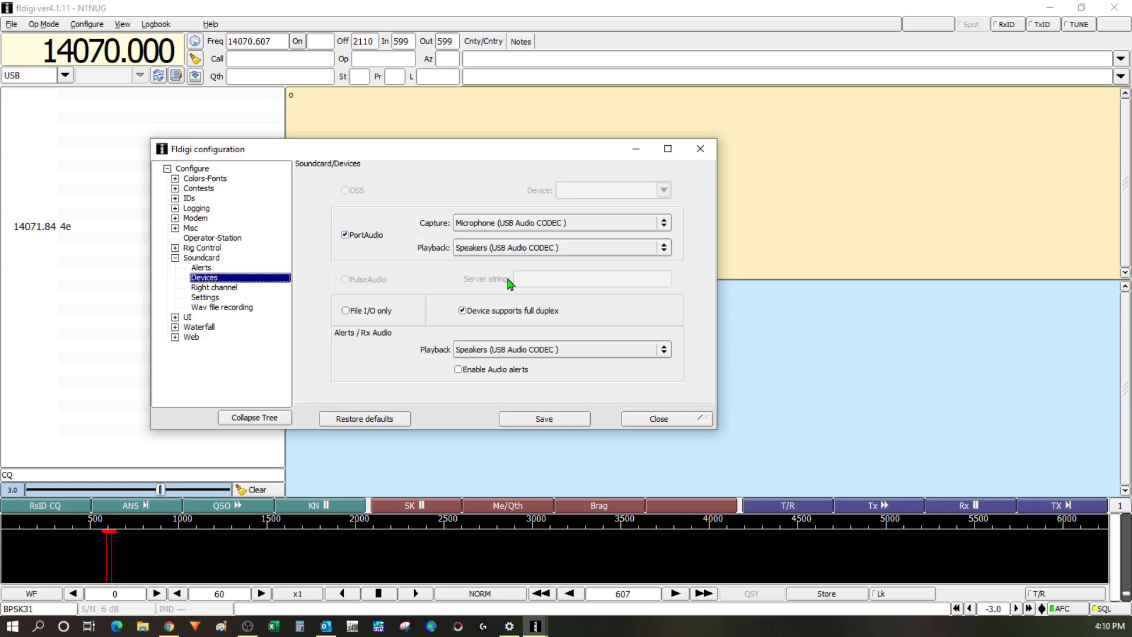
pyautogui.click(345, 235)
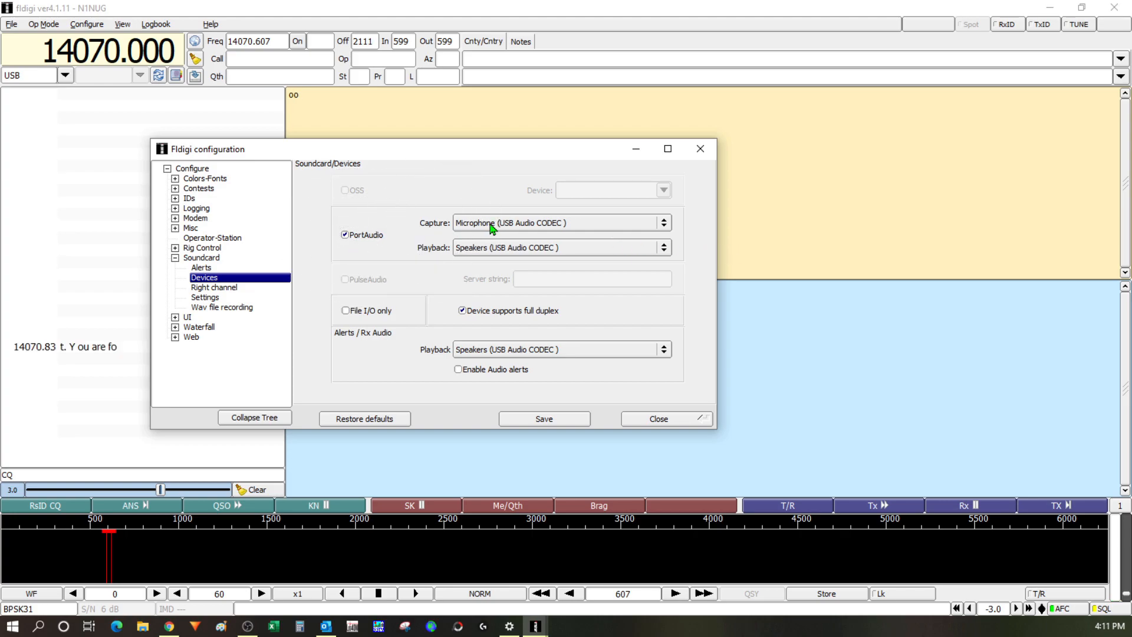
# - Set capture to Microphone (USB Audio CODEC) and playback to Speakers (USB Audio CODEC)
pyautogui.click(584, 225)
pyautogui.moveTo(349, 198)
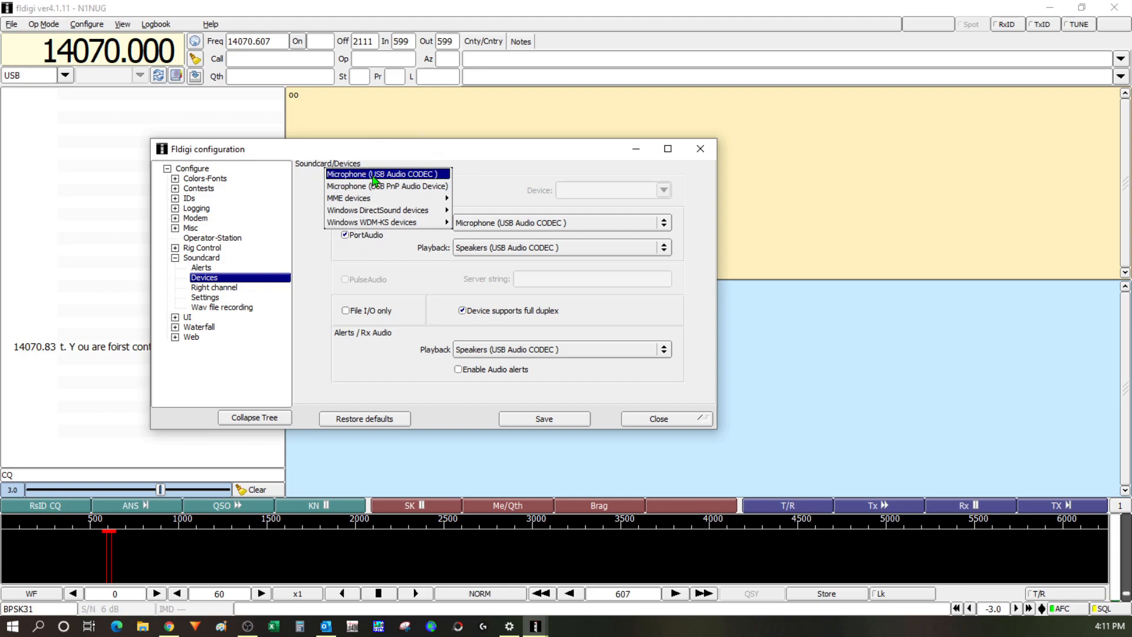
pyautogui.click(374, 178)
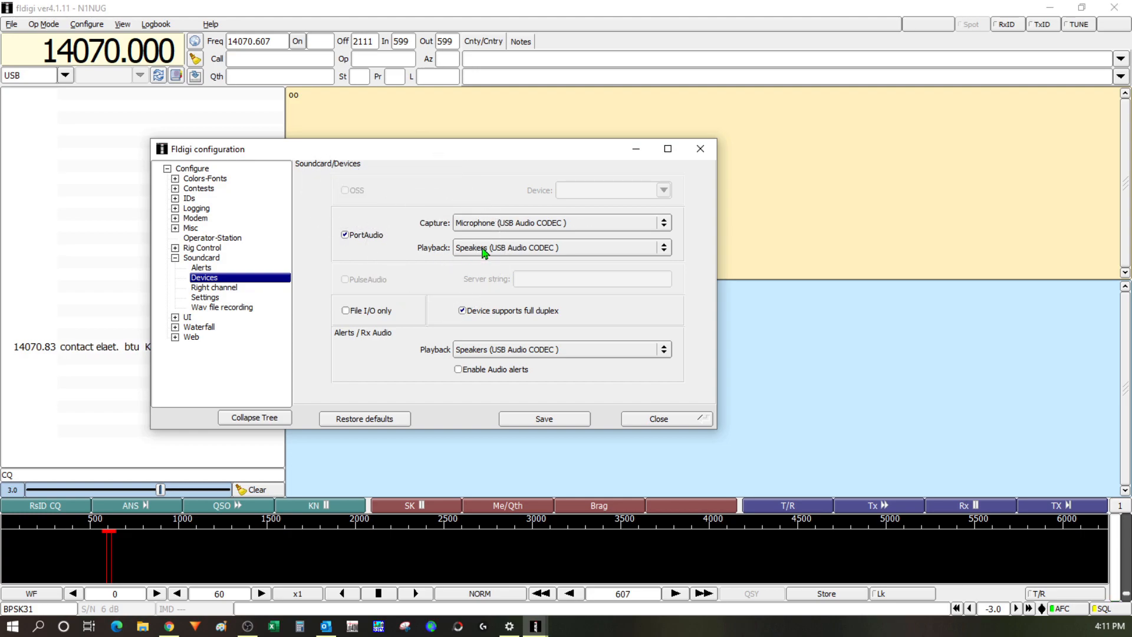
pyautogui.click(484, 248)
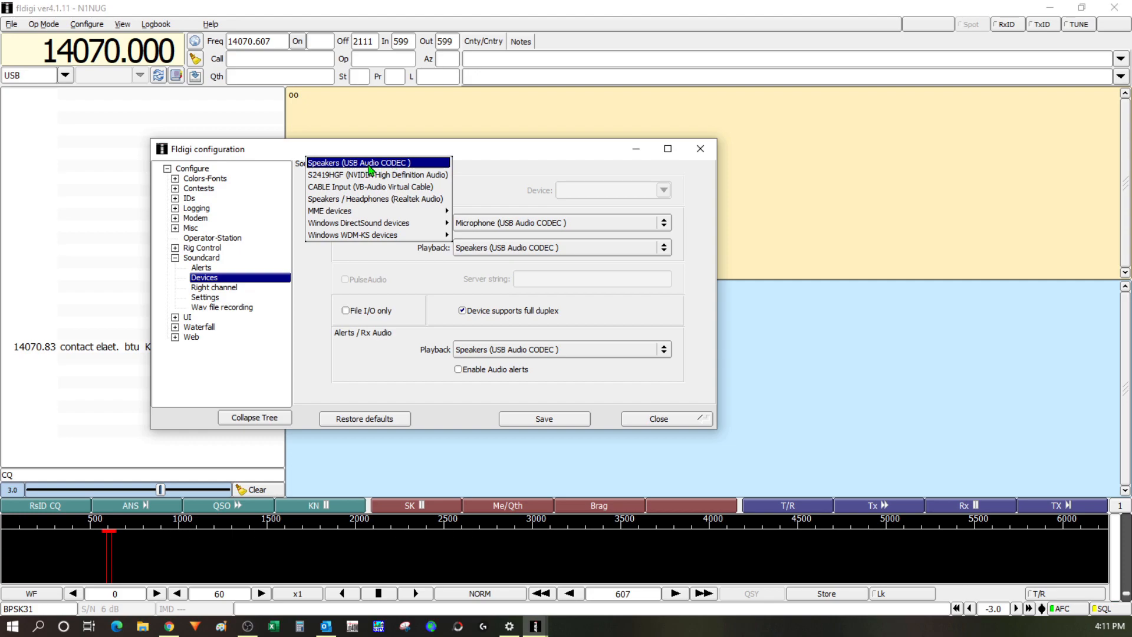
pyautogui.click(372, 164)
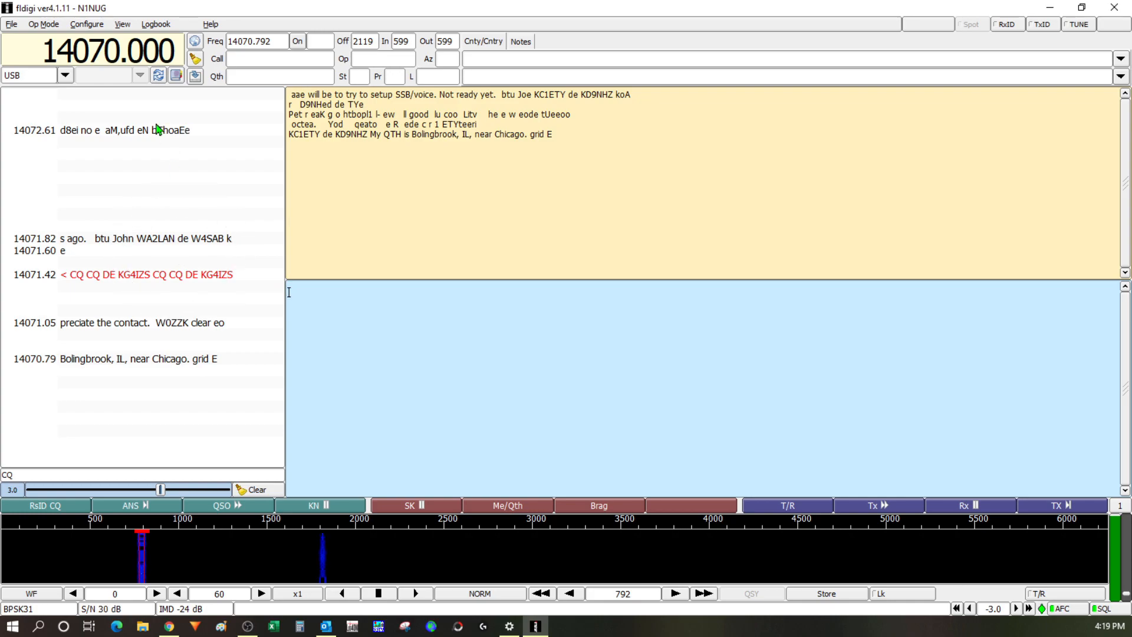
# - Clear a signal-browser line and tune the decoder onto the signal near 1400 Hz
pyautogui.rightClick(133, 323)
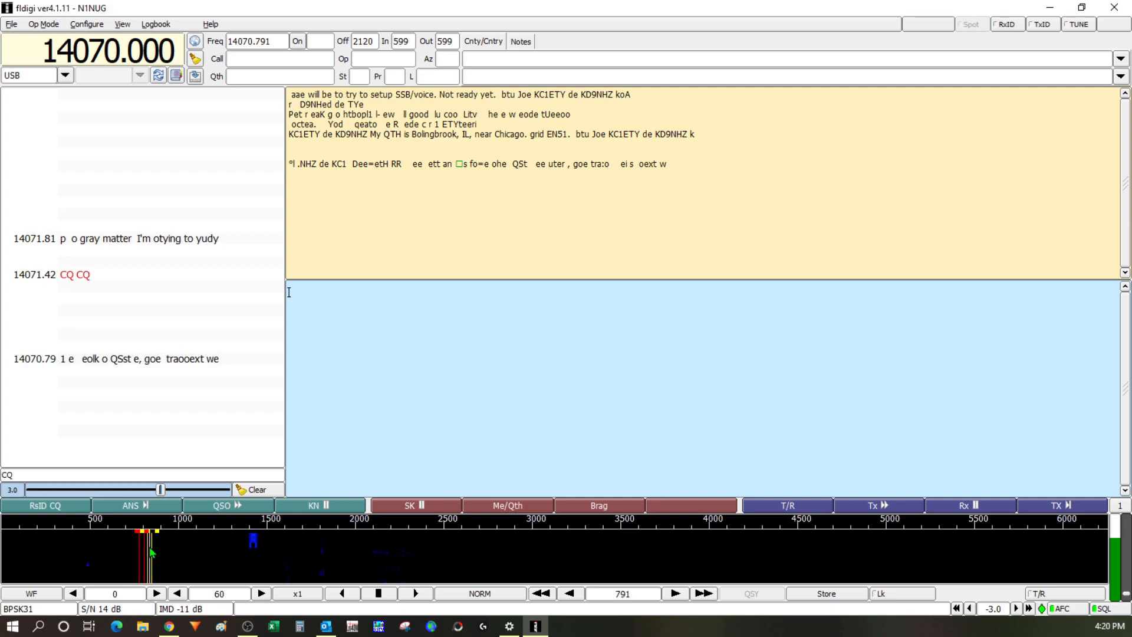
pyautogui.click(466, 170)
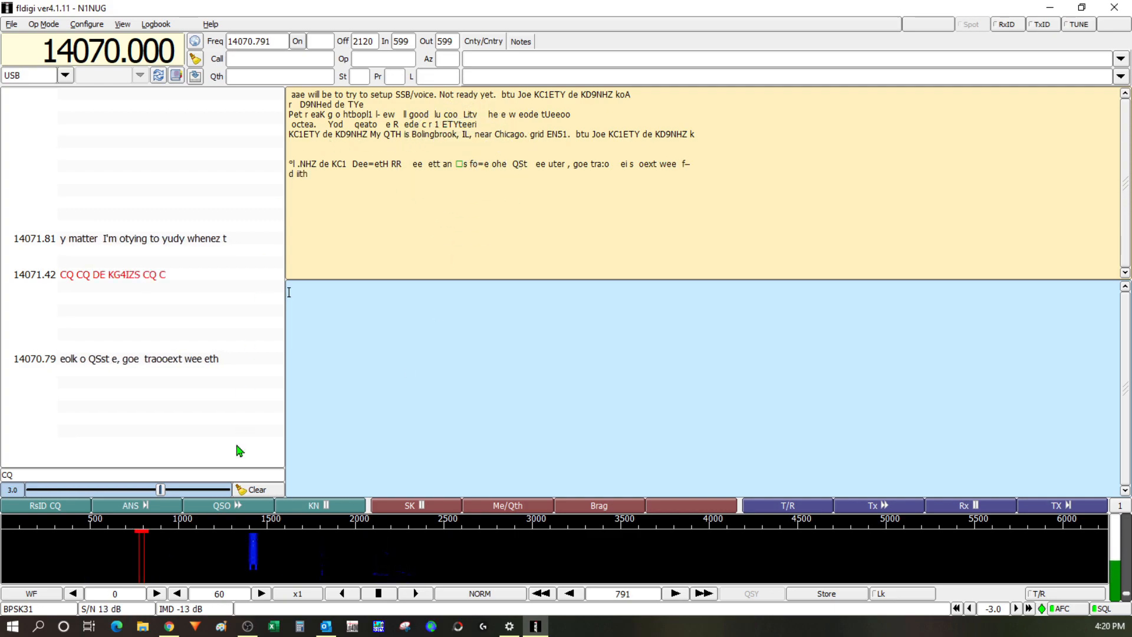
pyautogui.click(142, 551)
pyautogui.click(260, 555)
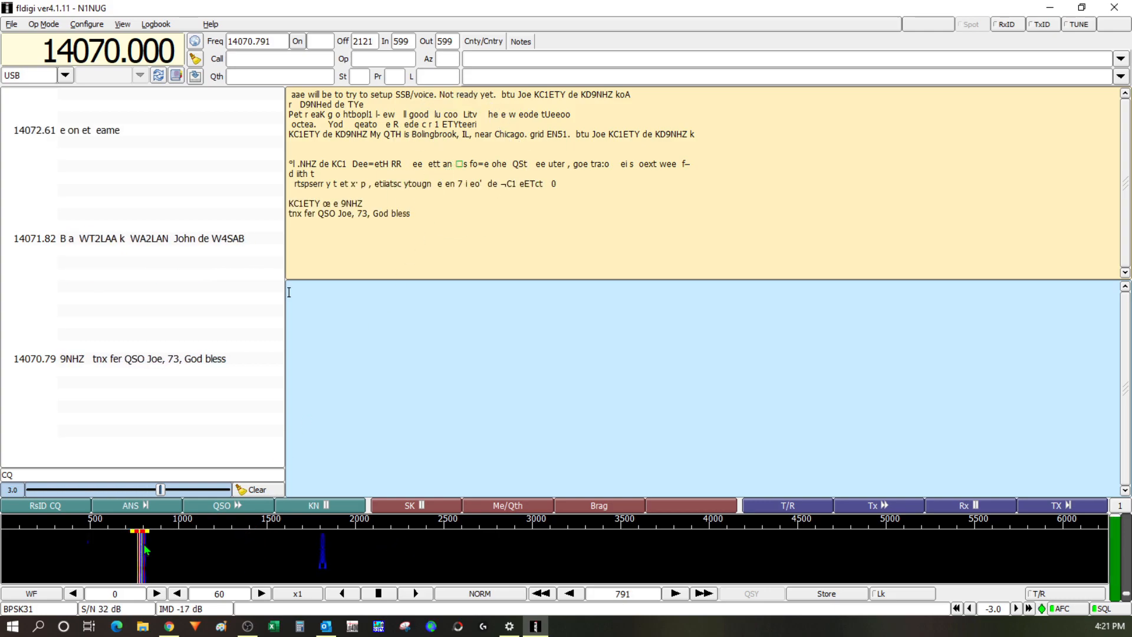
pyautogui.click(385, 227)
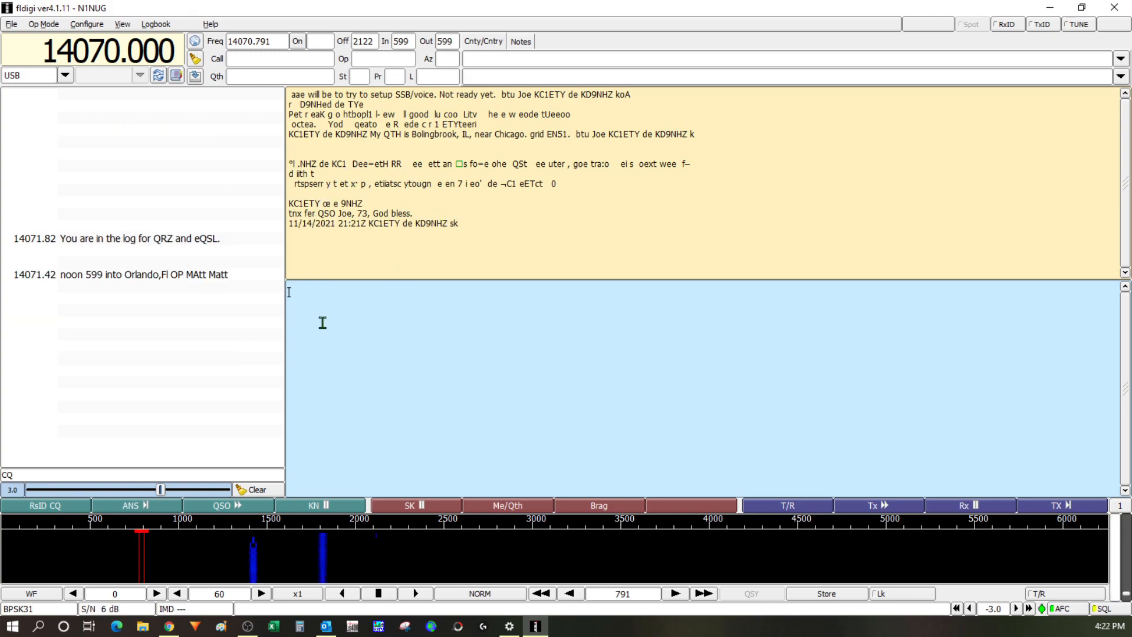
pyautogui.write('Sen')
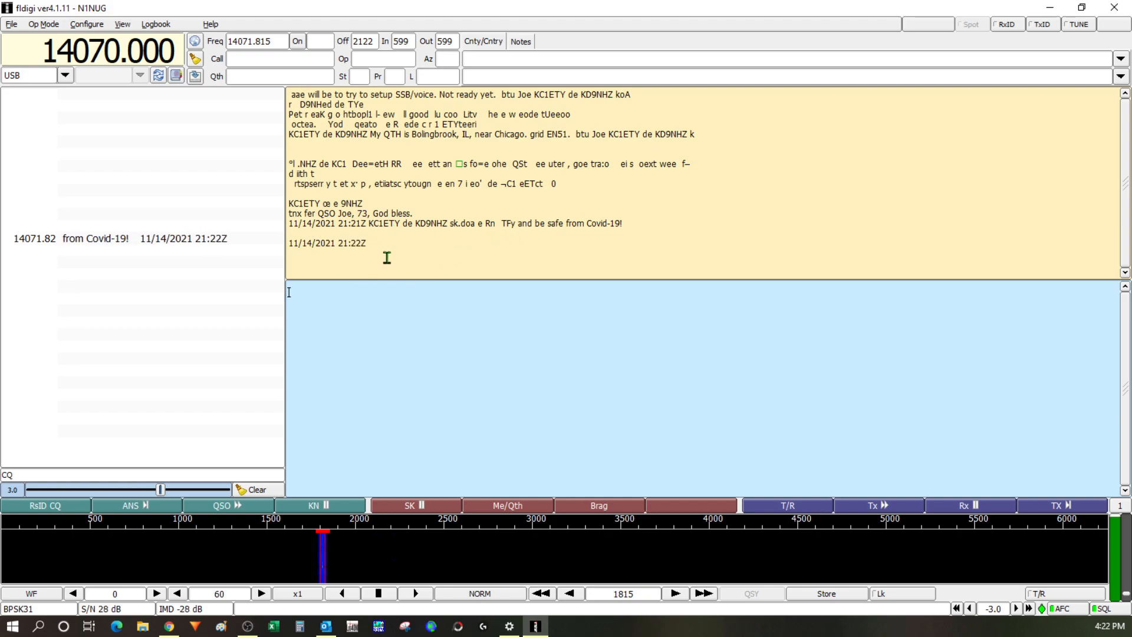
pyautogui.click(345, 548)
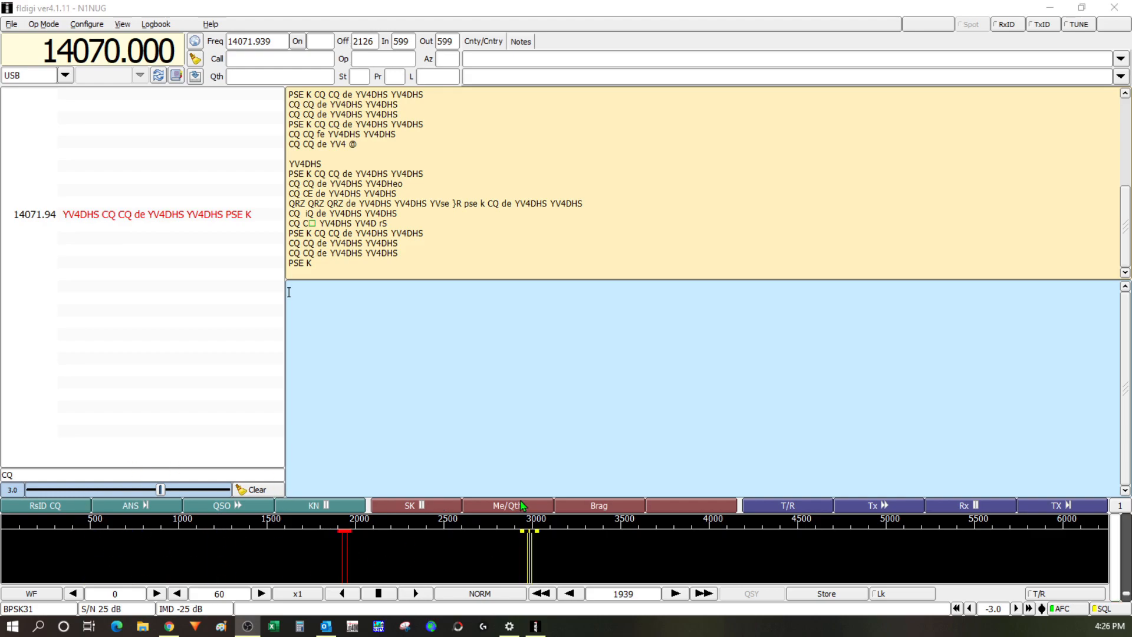
pyautogui.rightClick(55, 506)
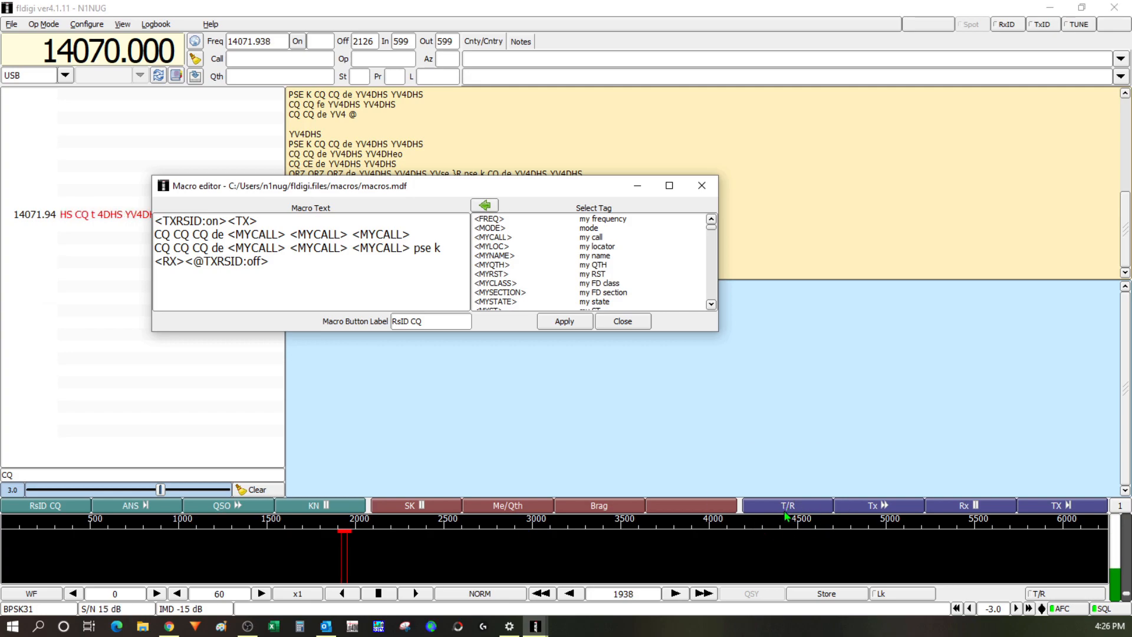
pyautogui.rightClick(788, 505)
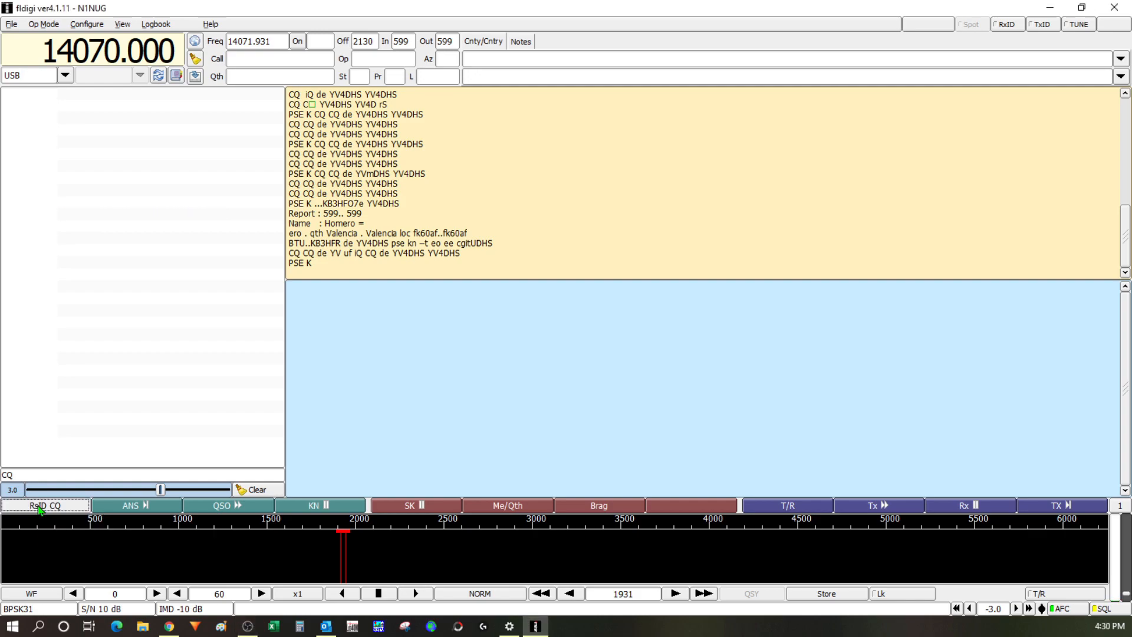
pyautogui.click(40, 504)
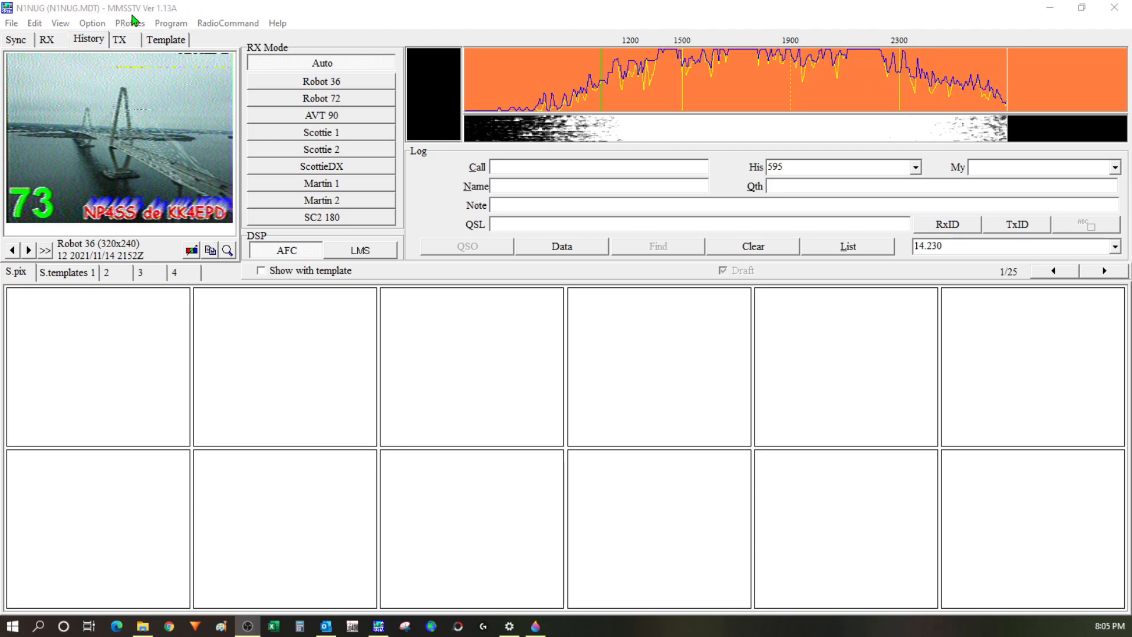
# - In Setup MMSSTV, review the transmit settings and go to the sound card settings
pyautogui.click(89, 24)
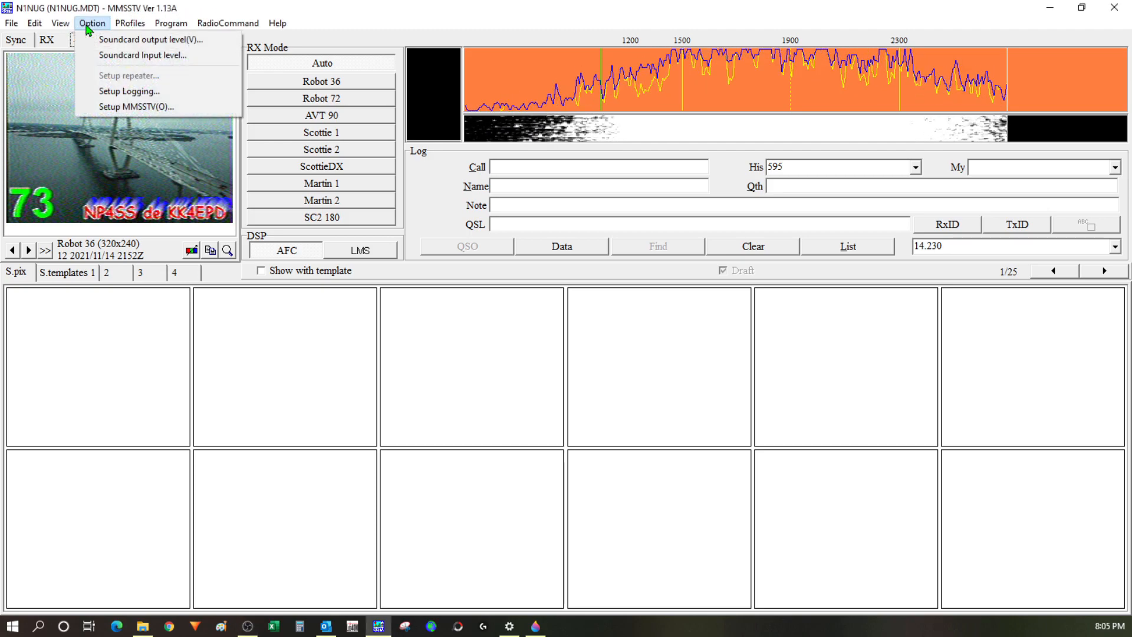
pyautogui.click(109, 110)
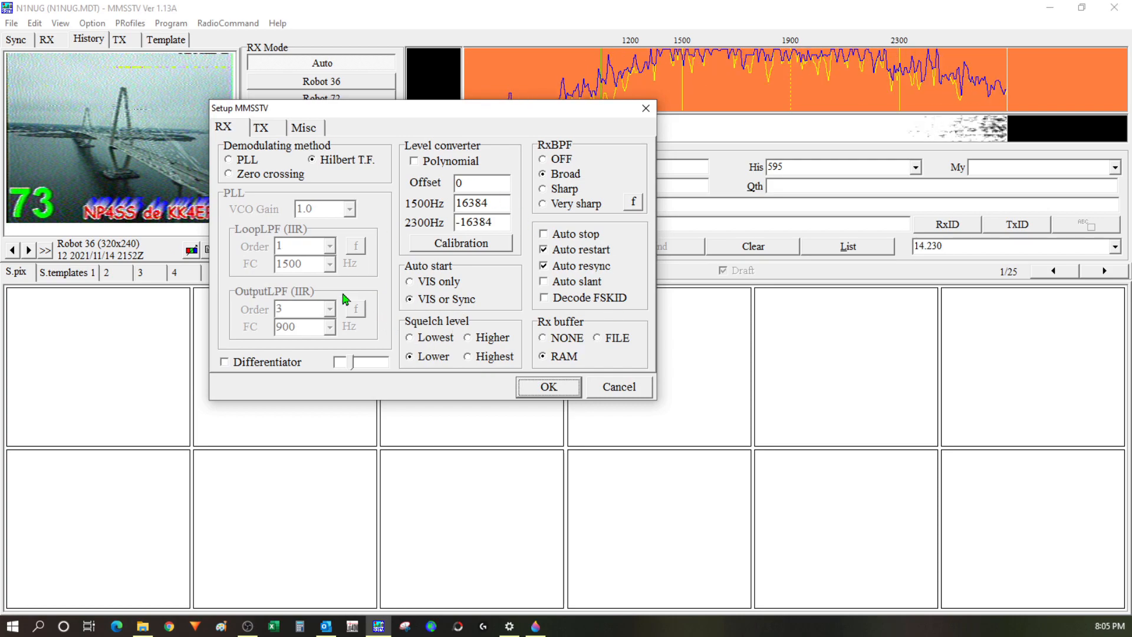
pyautogui.click(261, 128)
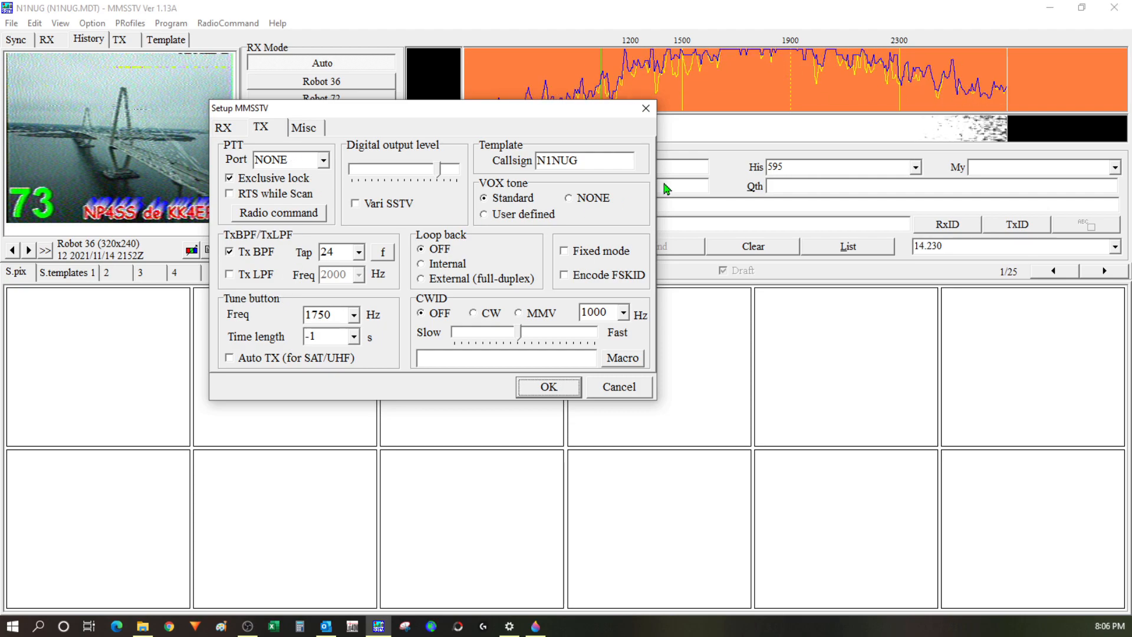
pyautogui.click(299, 130)
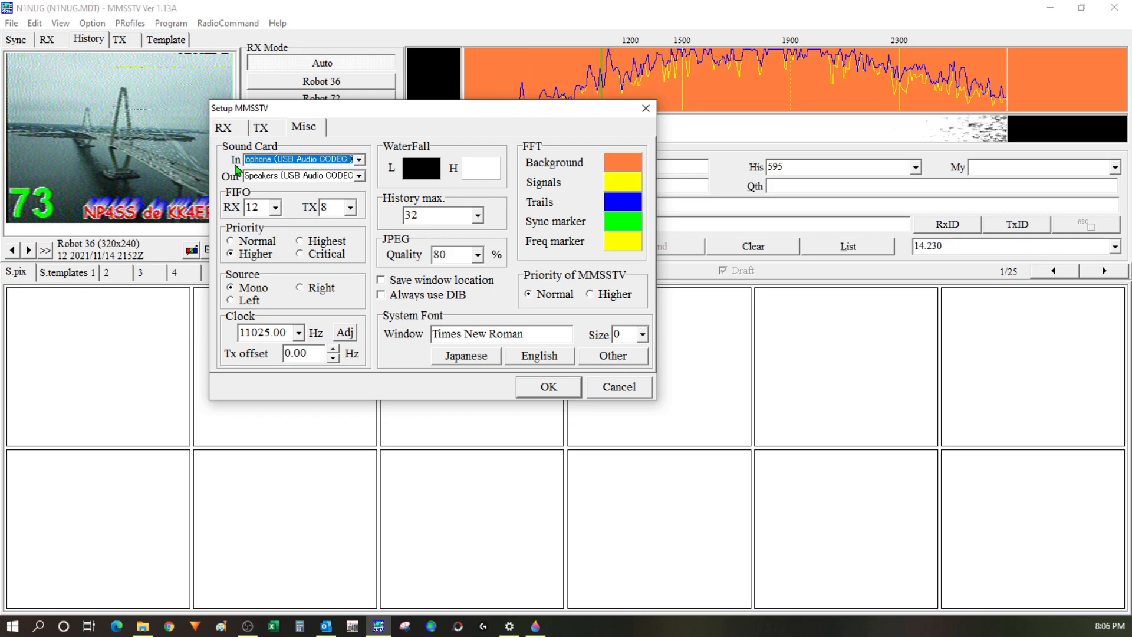
# - Set sound input to USB Audio CODEC microphone and output to USB Audio CODEC speakers, and save
pyautogui.click(359, 159)
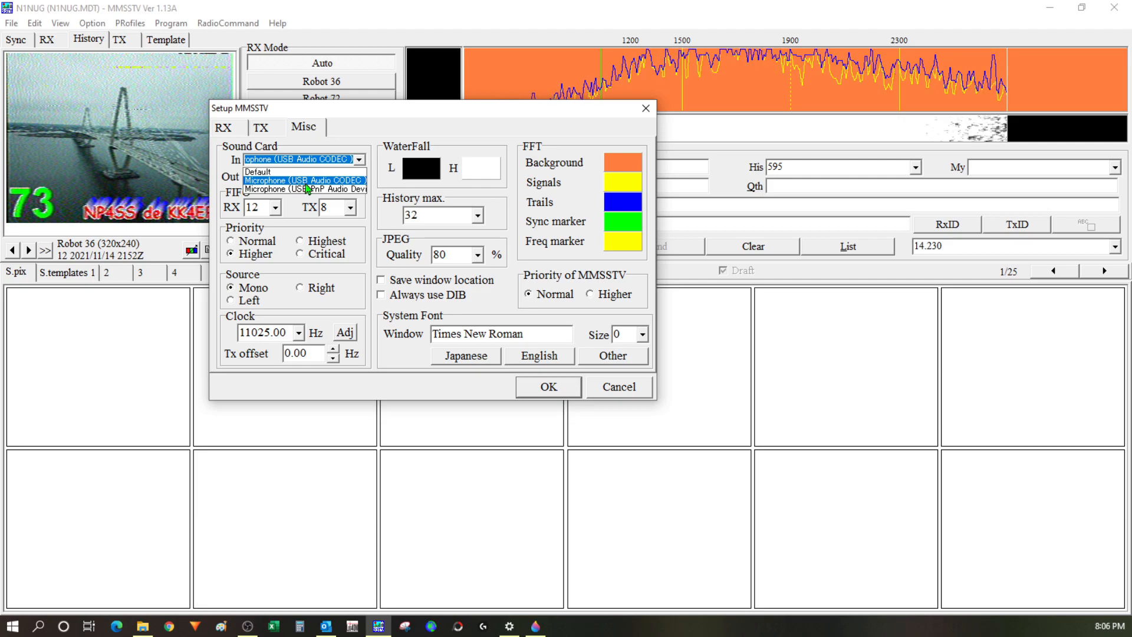
pyautogui.click(305, 179)
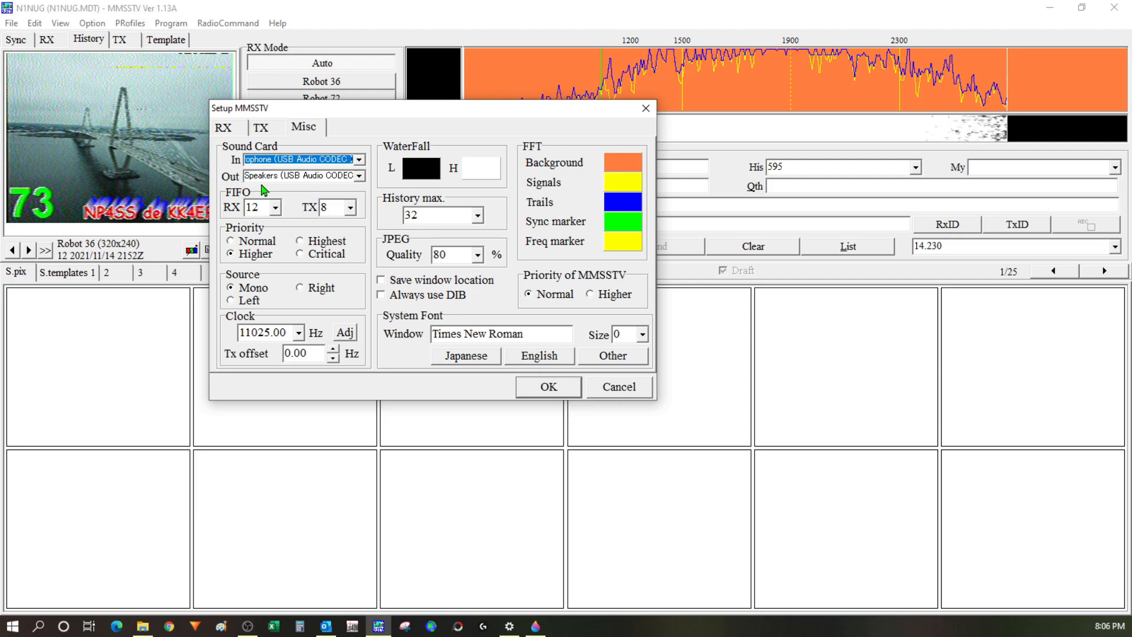
pyautogui.click(359, 176)
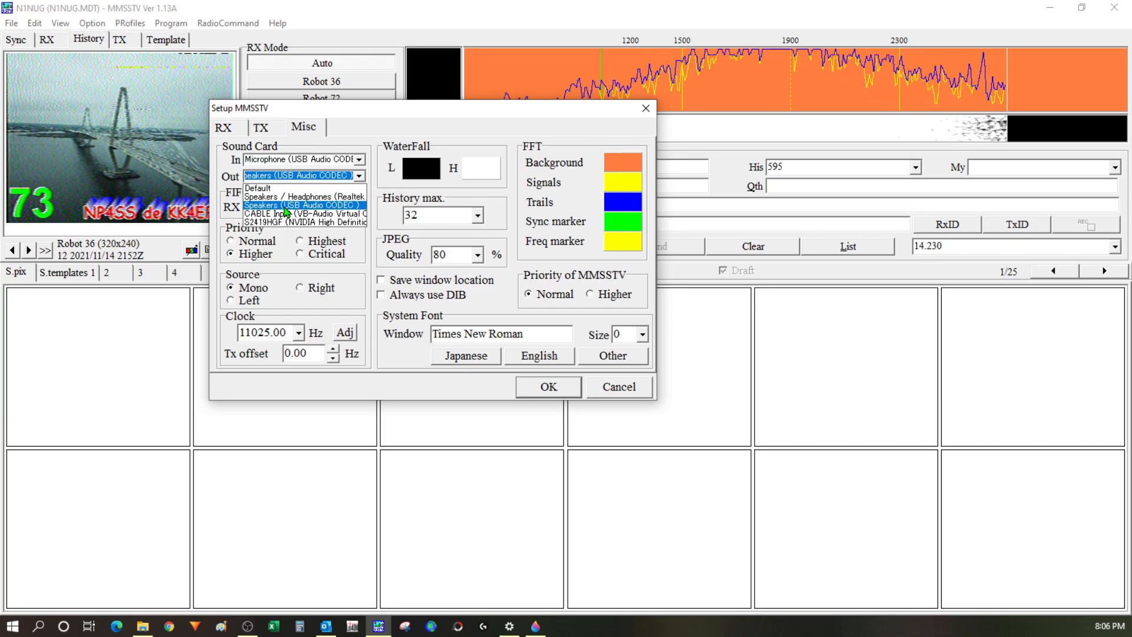
pyautogui.click(286, 205)
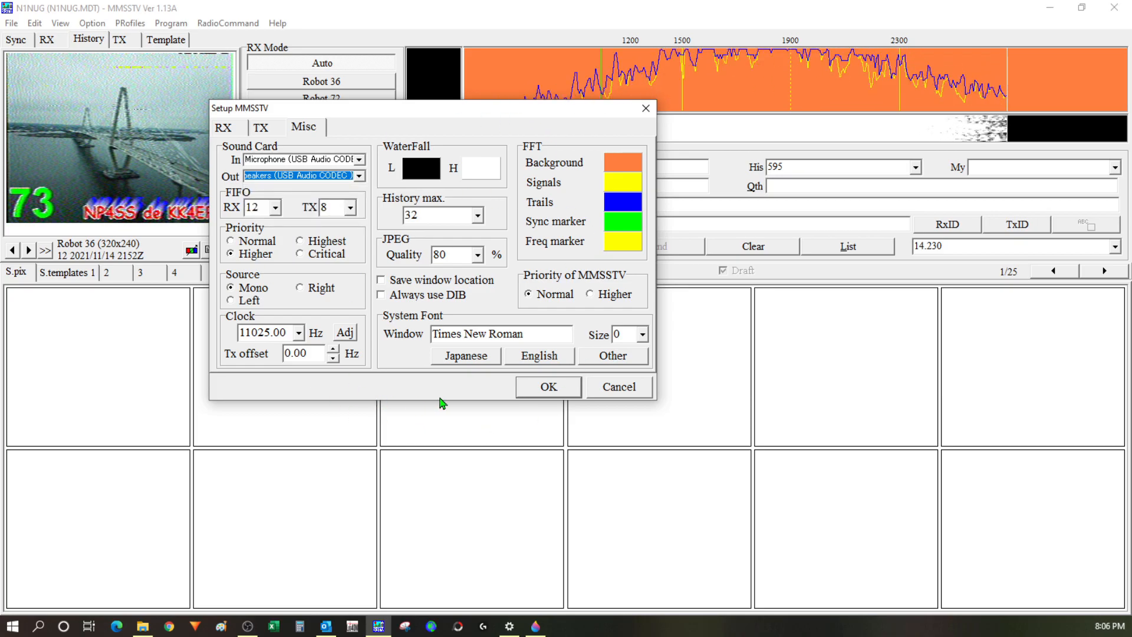
pyautogui.click(549, 386)
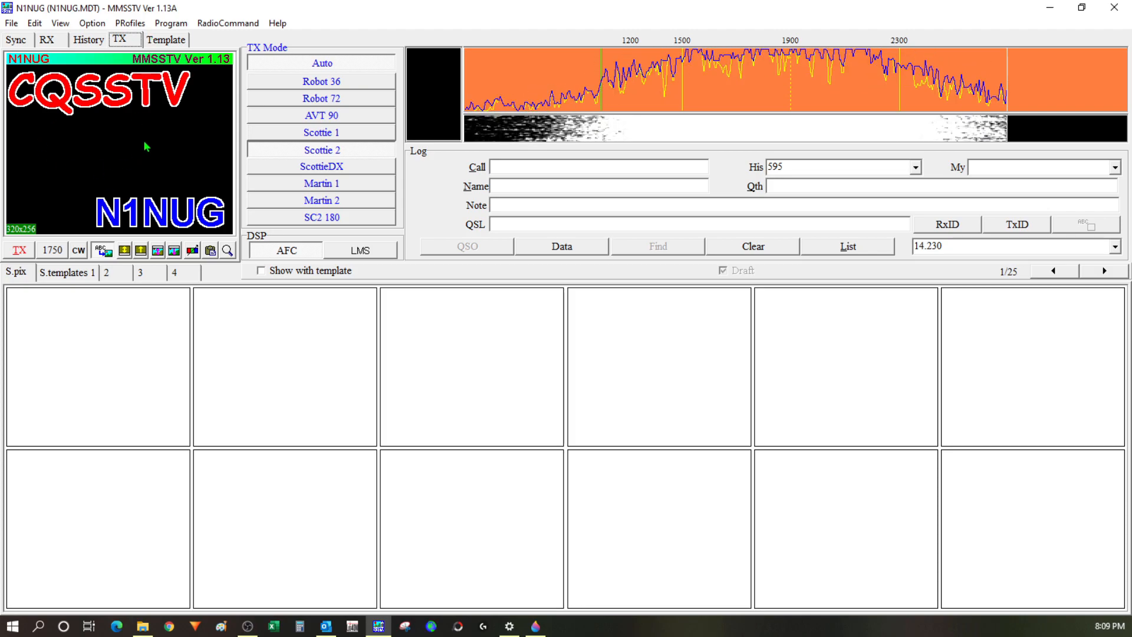
# - Switch to editing the CQSSTV N1NUG picture template
pyautogui.click(166, 40)
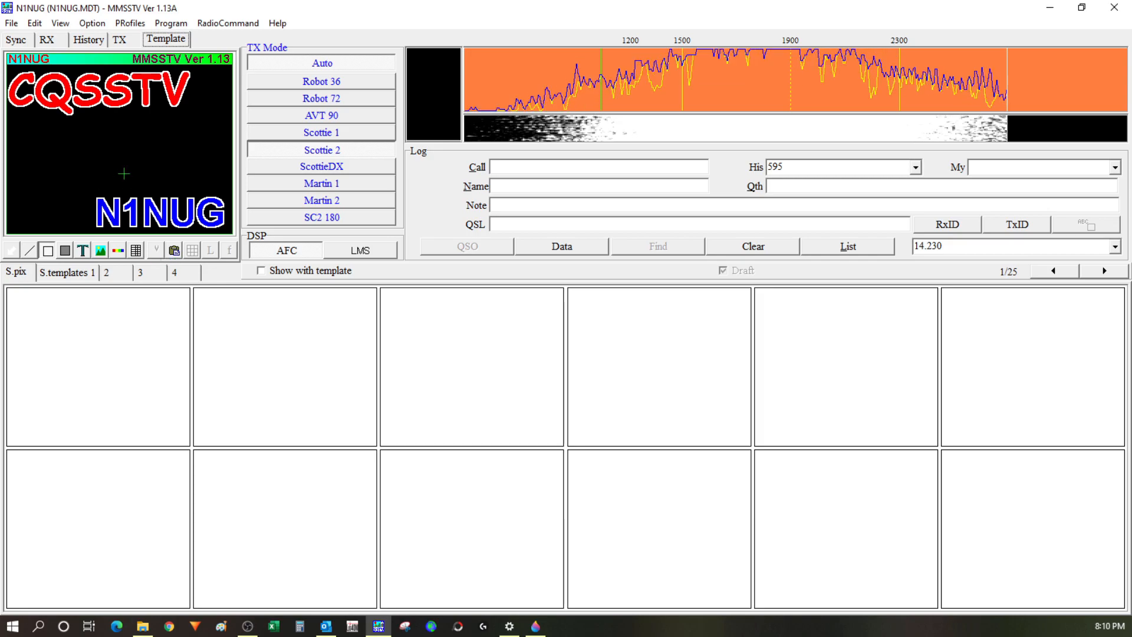
pyautogui.click(121, 39)
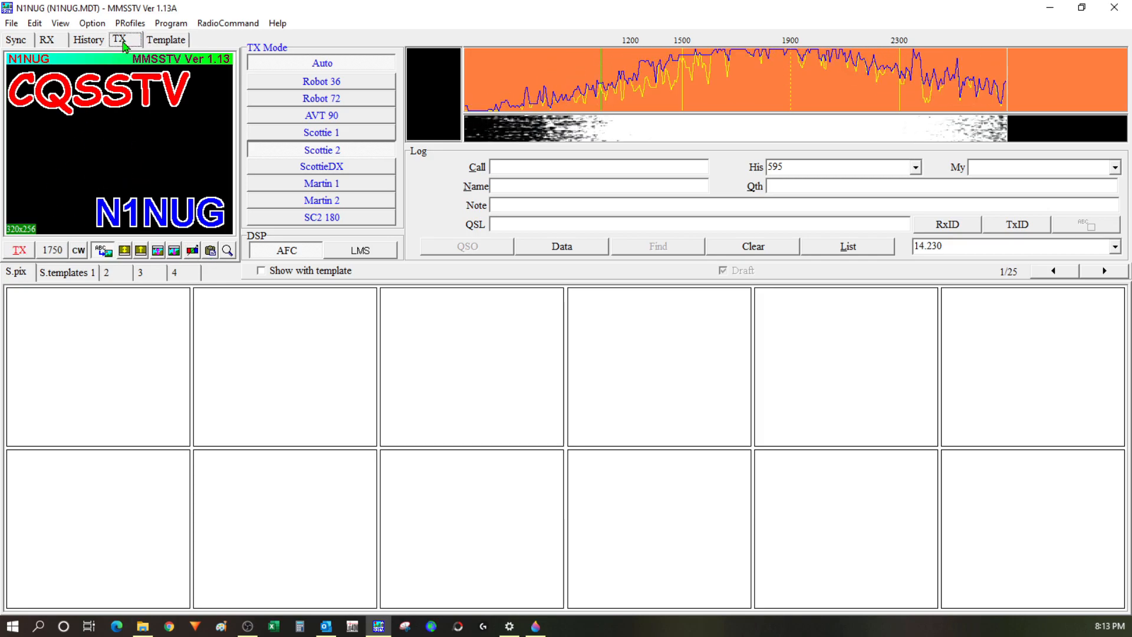
# - Load Image2.jpg, the footbridge photo, as the transmit picture and accept the clipping
pyautogui.rightClick(96, 152)
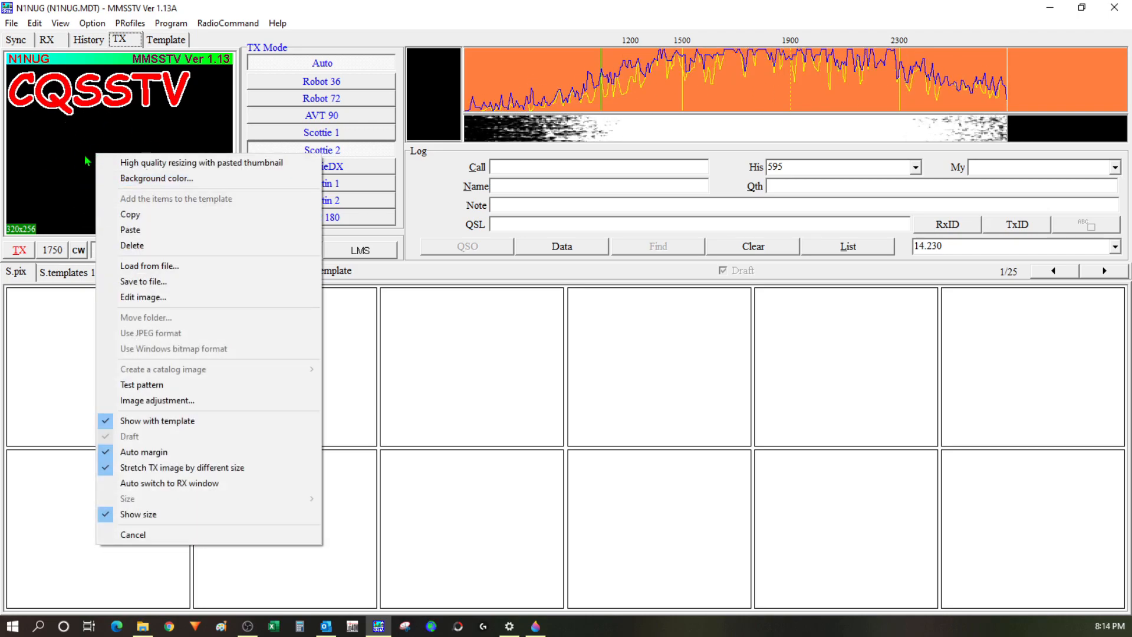
pyautogui.click(149, 266)
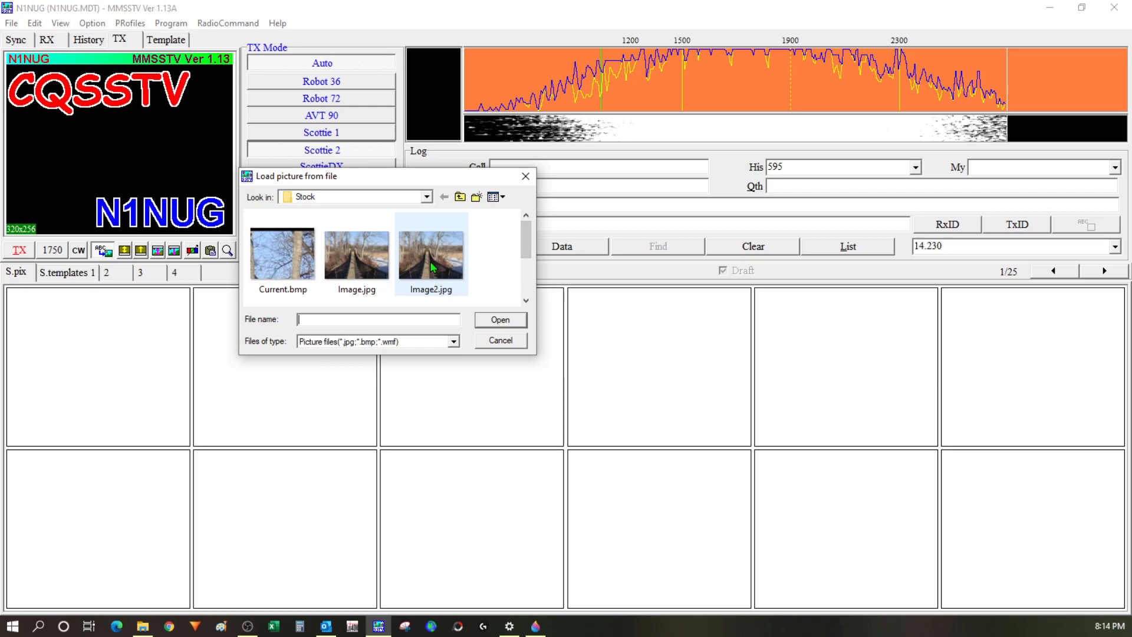
pyautogui.doubleClick(436, 263)
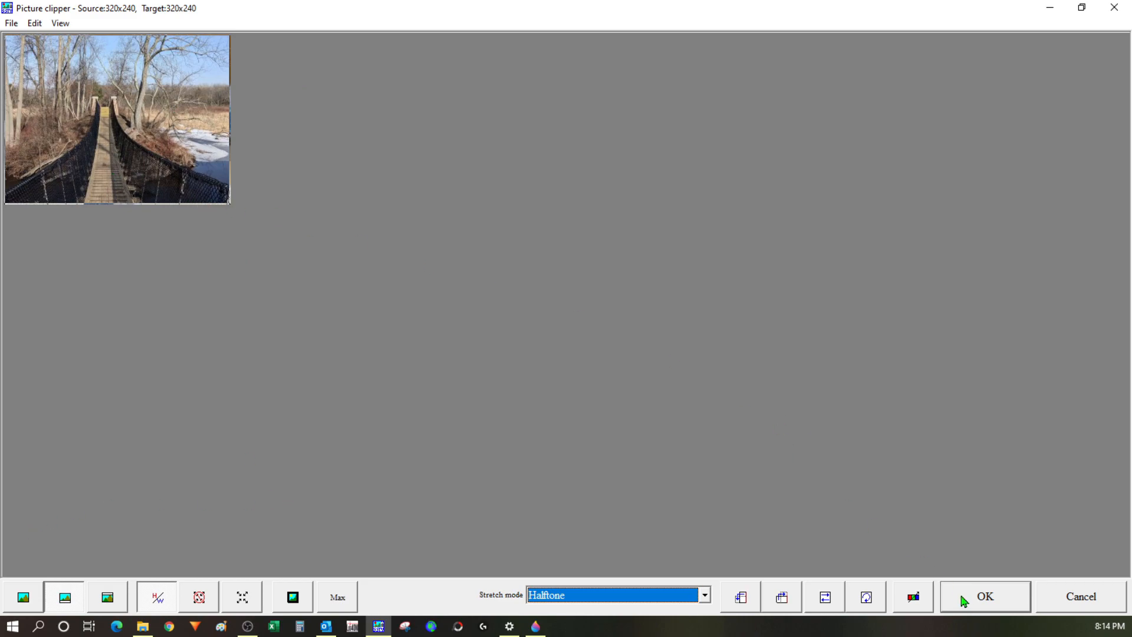
pyautogui.click(985, 597)
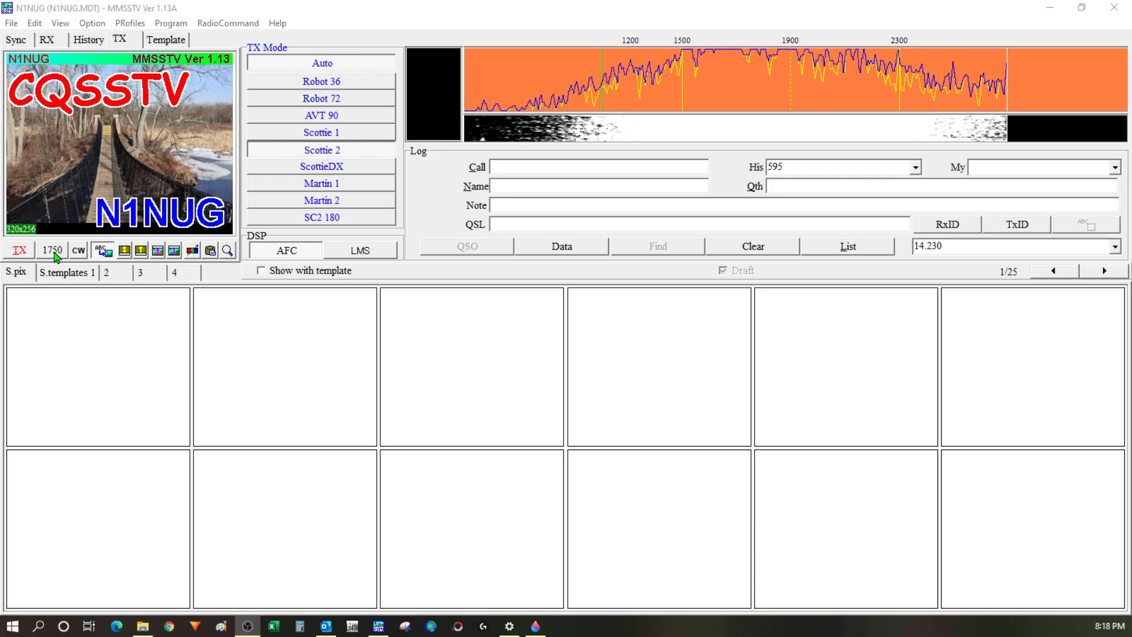
# - Send and stop a 1750 Hz tune tone, then start transmitting the picture in Scottie 2
pyautogui.click(53, 251)
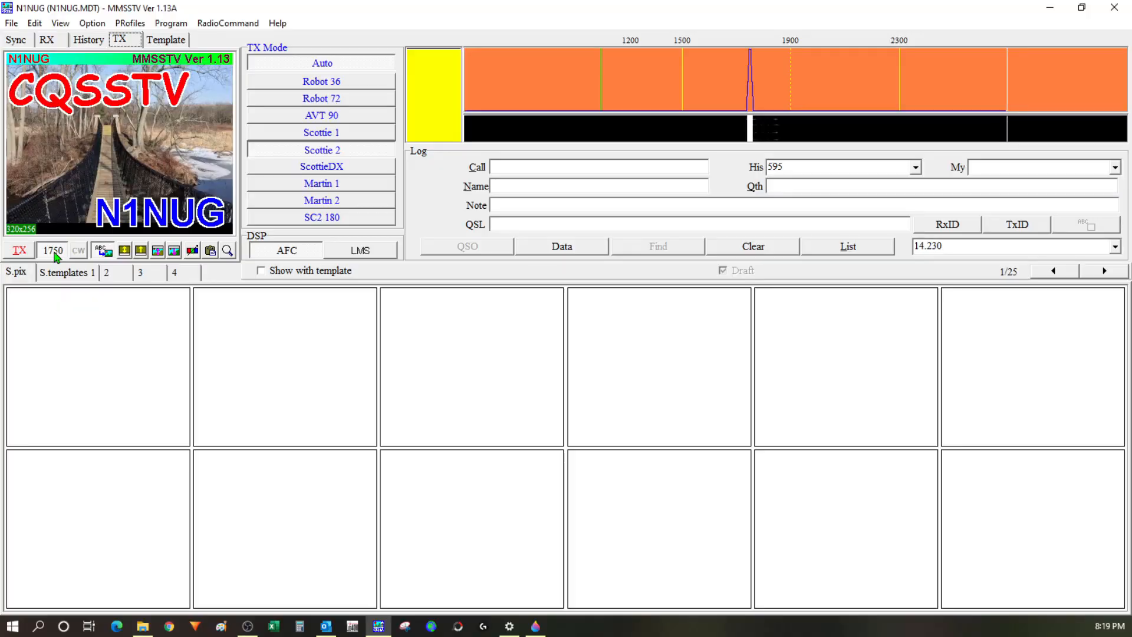
pyautogui.click(51, 251)
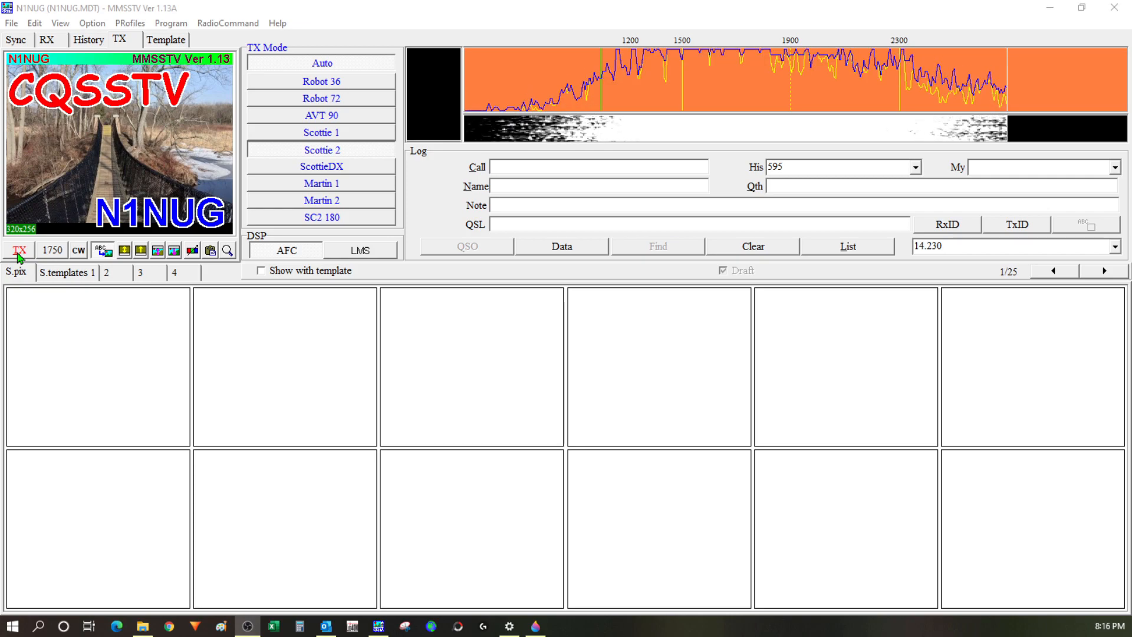
pyautogui.click(19, 251)
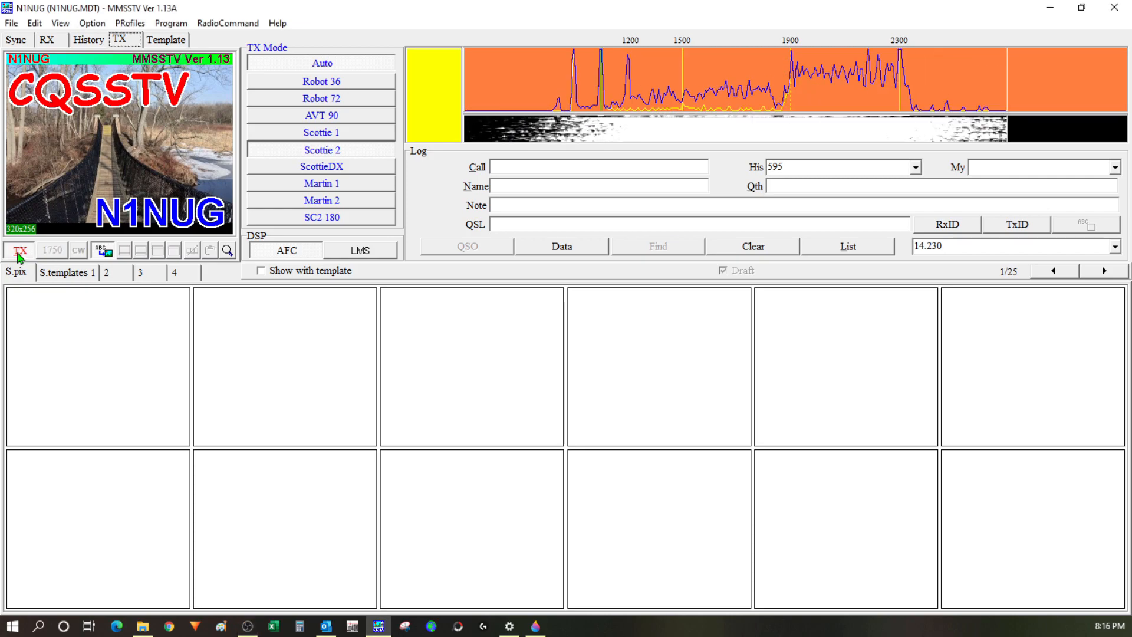